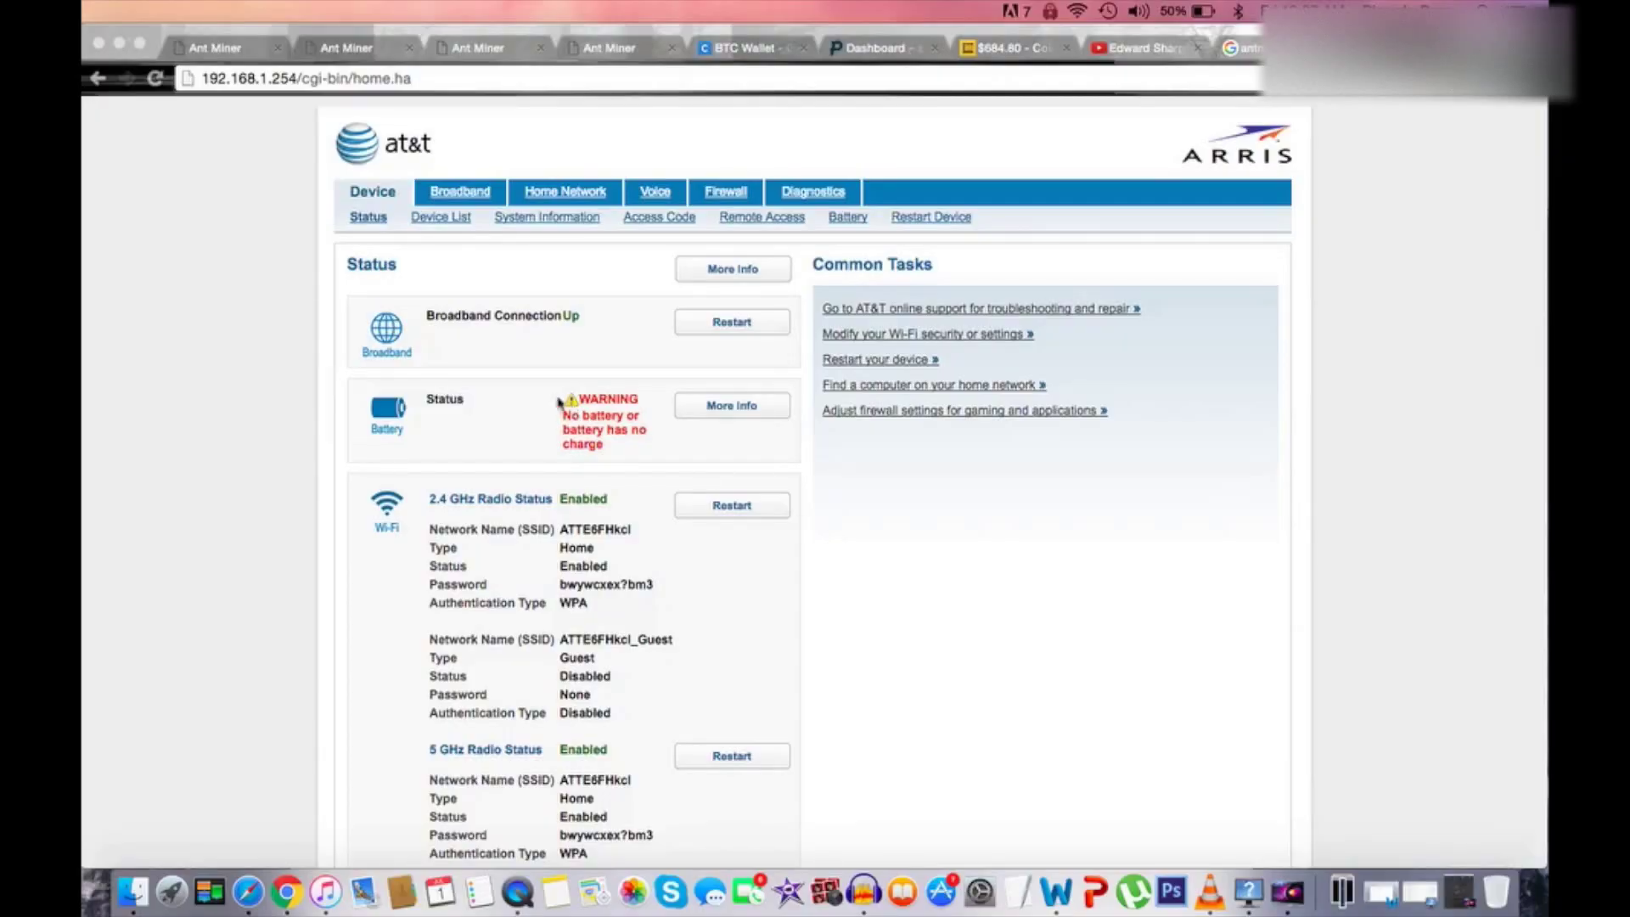
# Find the antMiner at 192.168.1.229 in the router's Device List, then bring up Who's On My WiFi
pyautogui.click(452, 219)
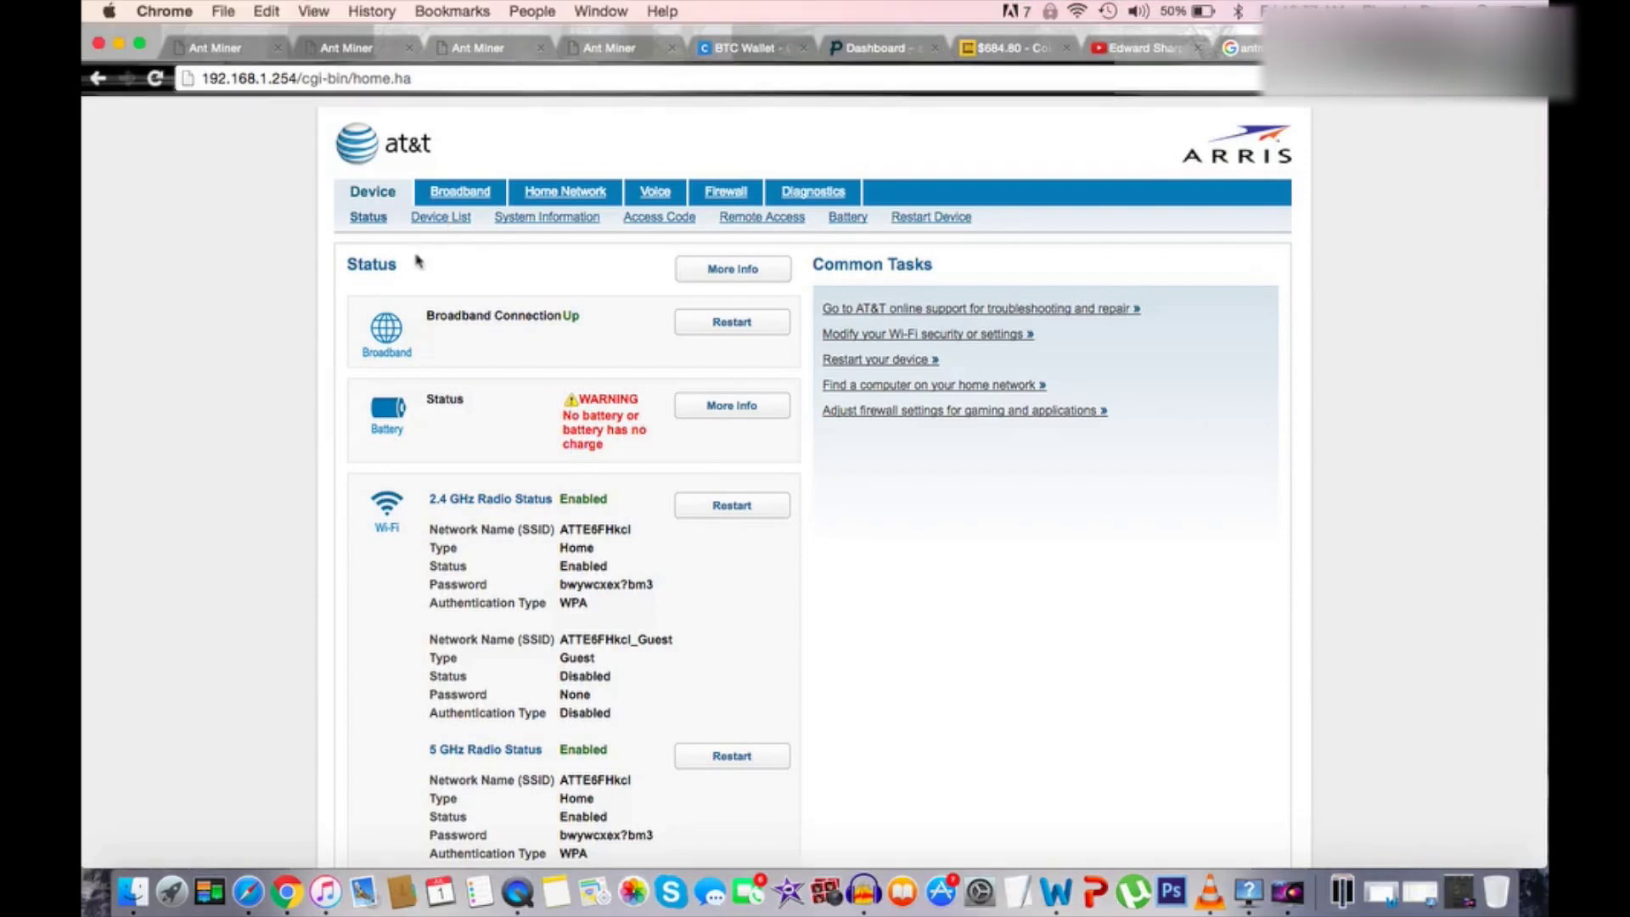
pyautogui.click(456, 221)
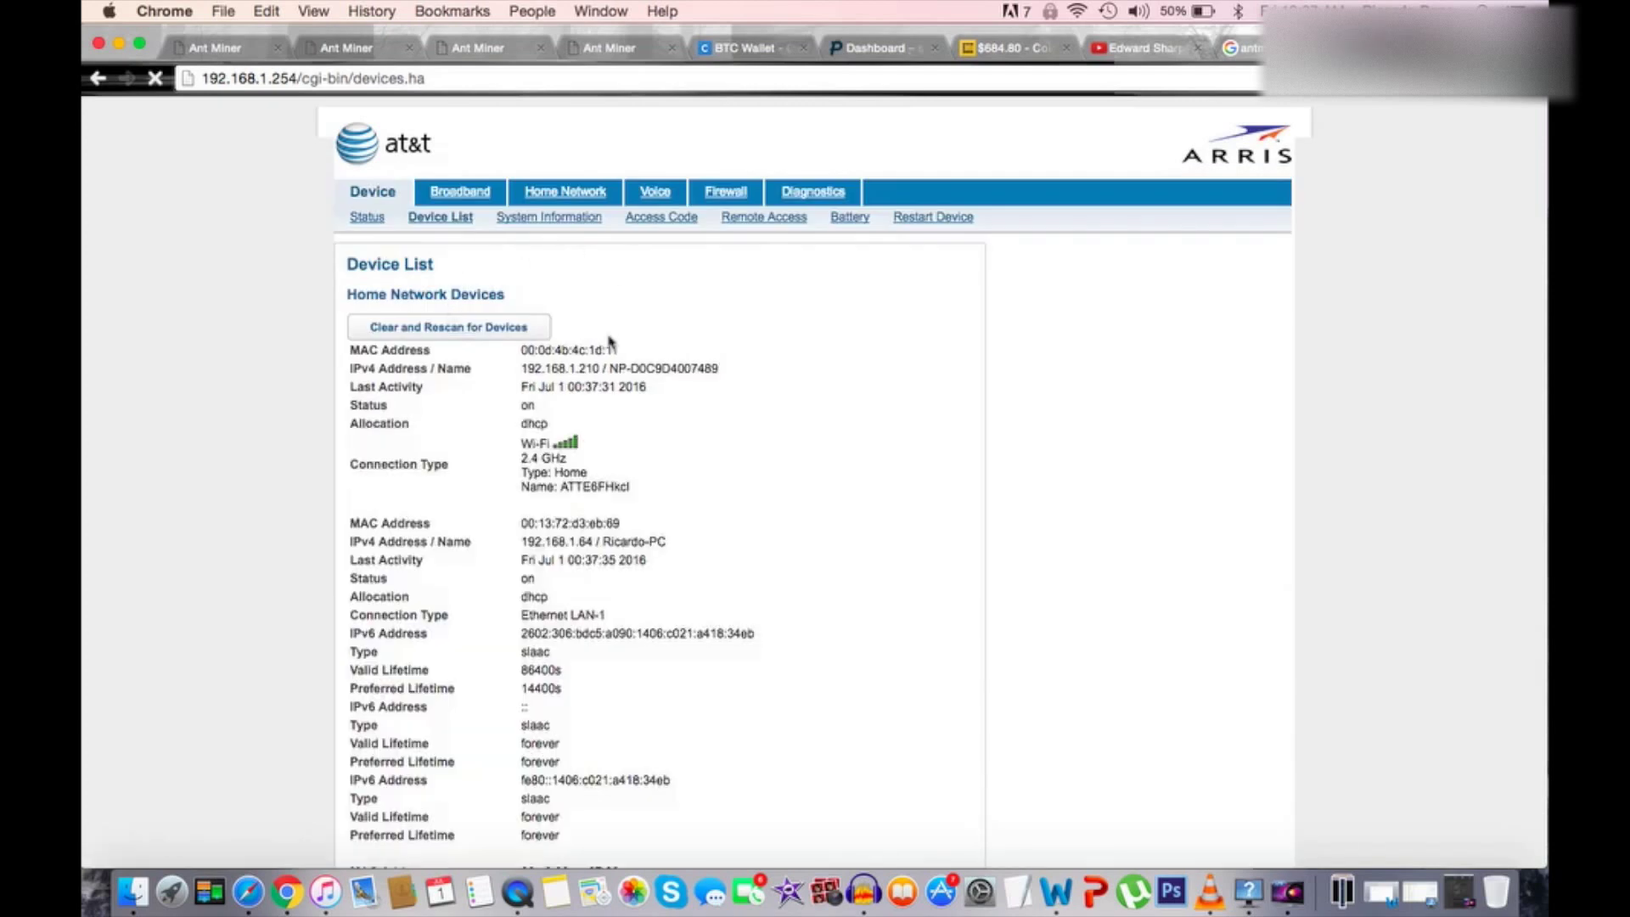
pyautogui.scroll(-10, 610, 342)
pyautogui.scroll(-6, 610, 341)
pyautogui.scroll(-15, 610, 342)
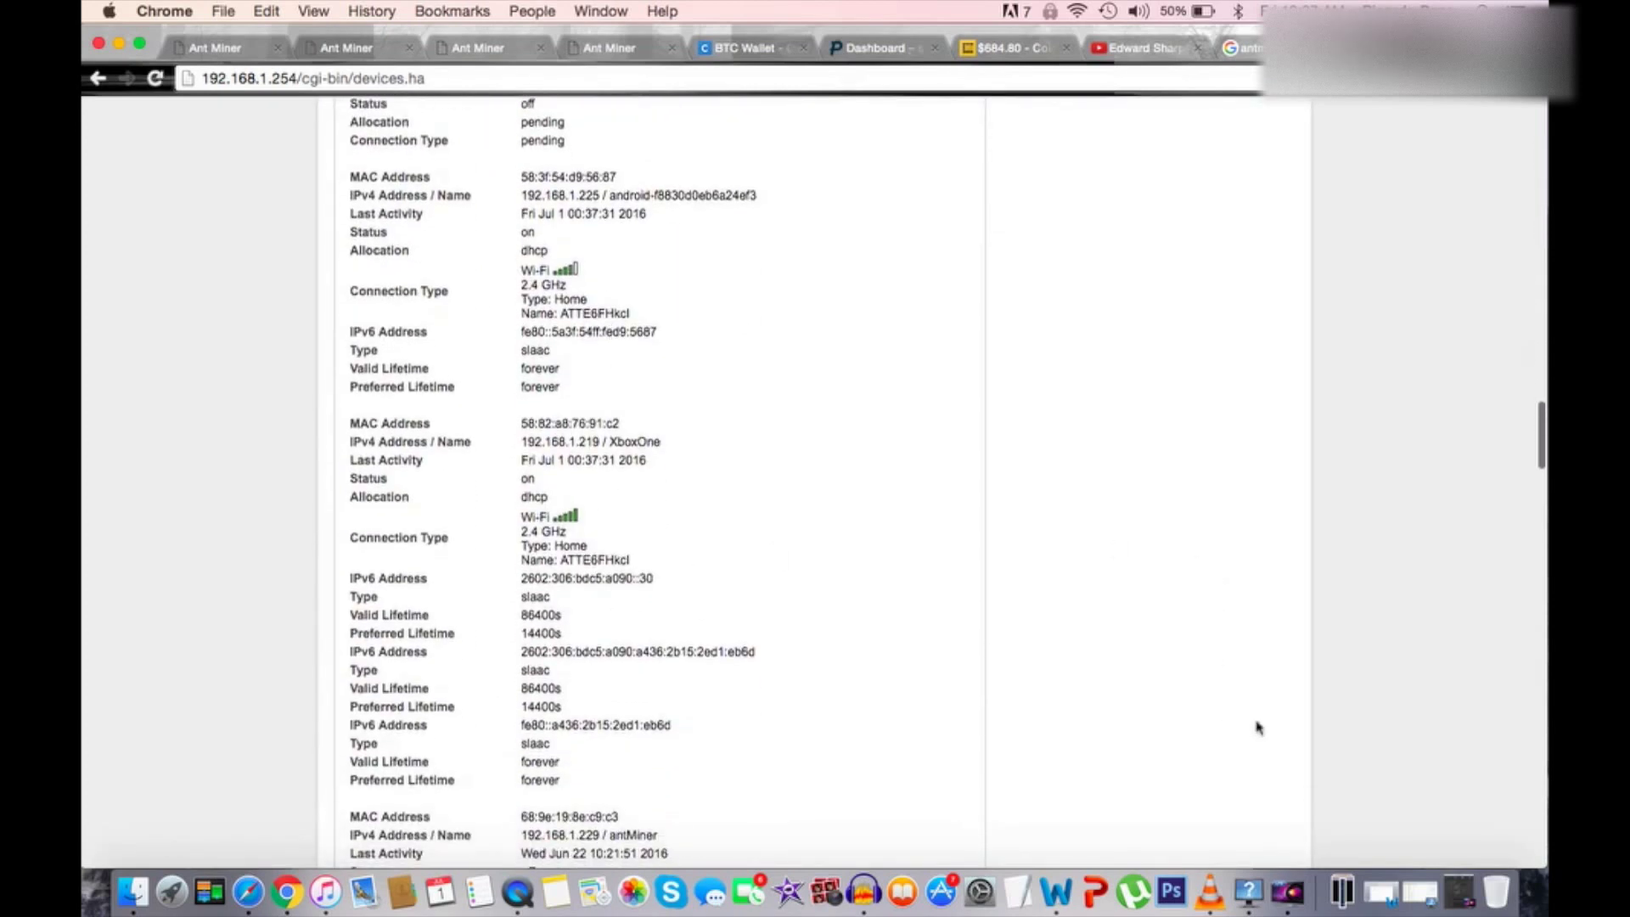
pyautogui.click(1247, 870)
# Filter Who's On My WiFi to connected devices only, then view the first AntMiner's status page in Chrome
pyautogui.scroll(-2, 413, 501)
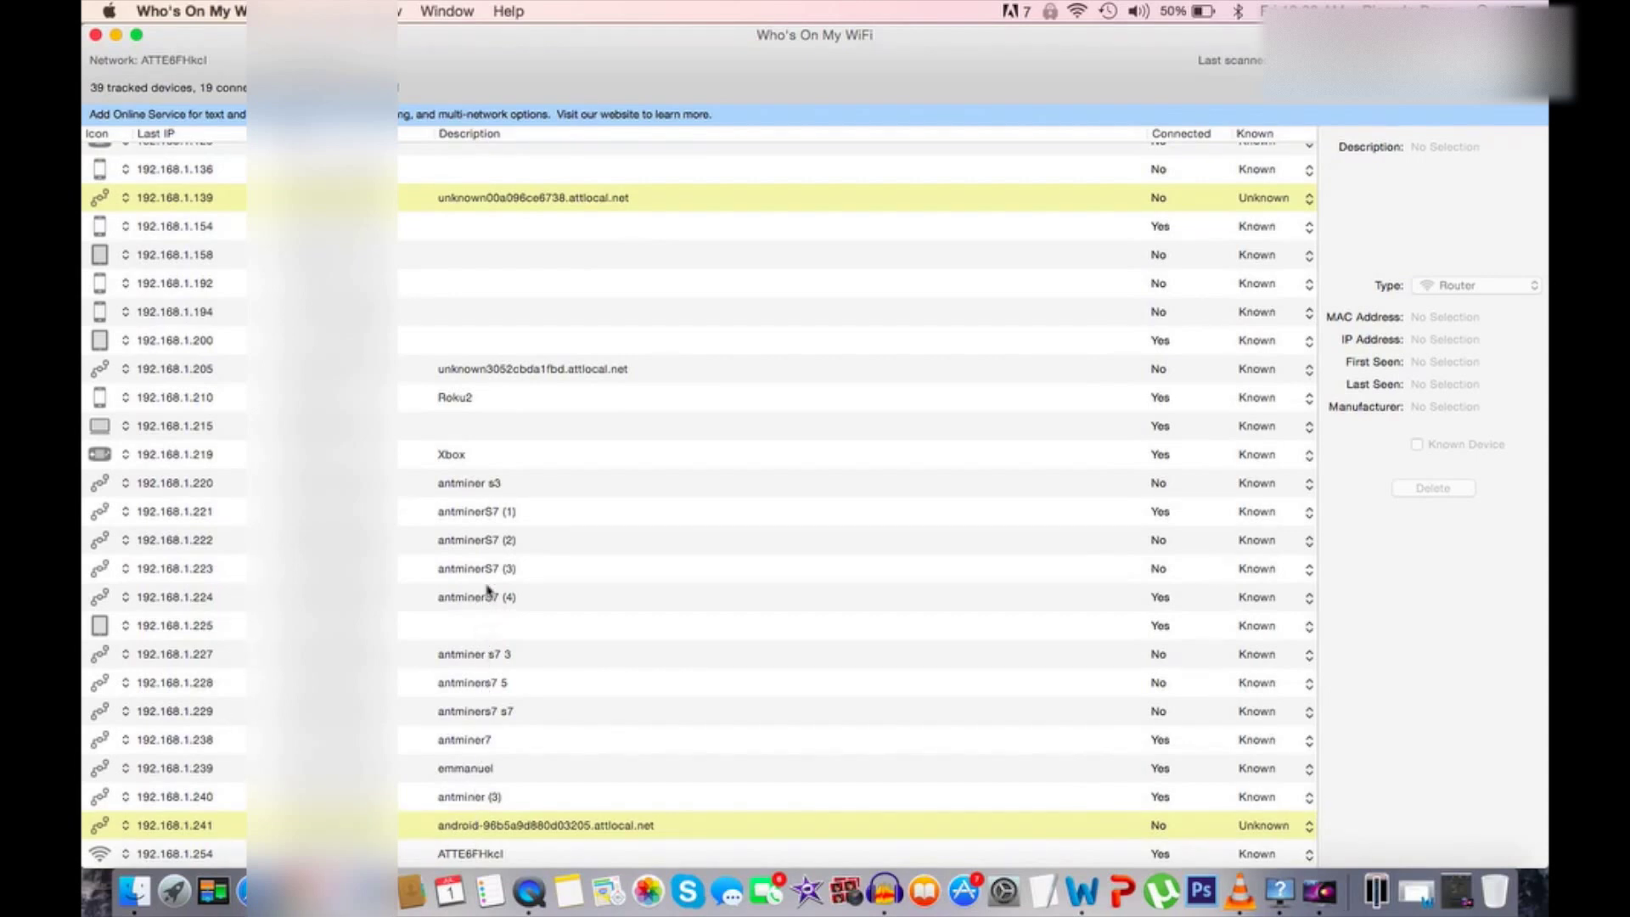
pyautogui.scroll(2, 488, 589)
pyautogui.scroll(10, 488, 589)
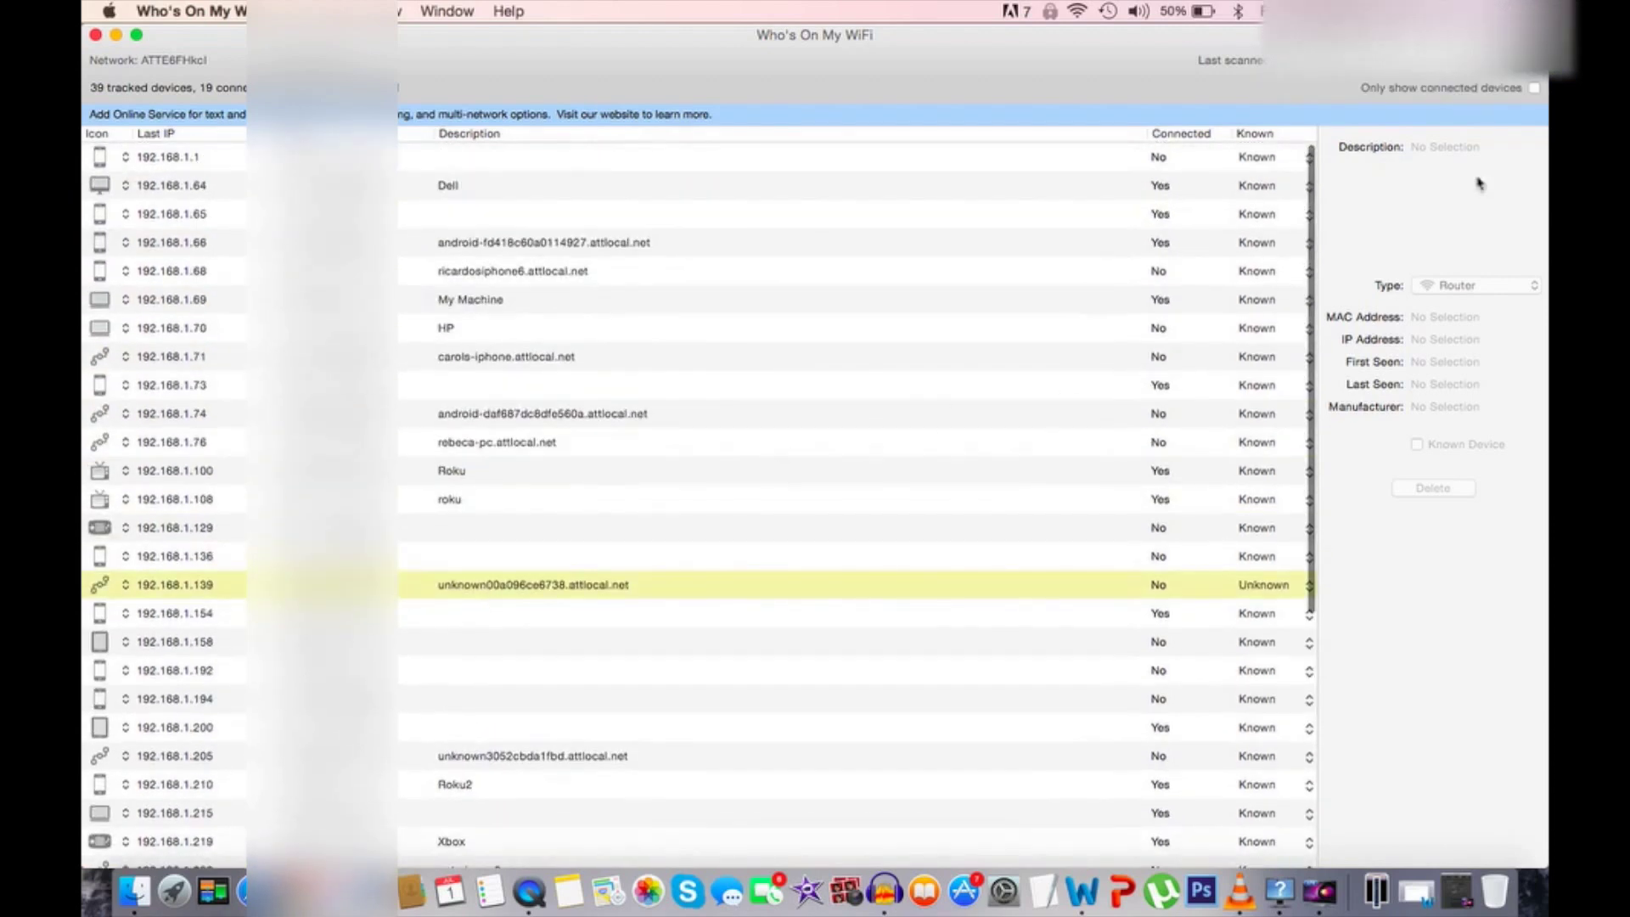
pyautogui.click(1535, 88)
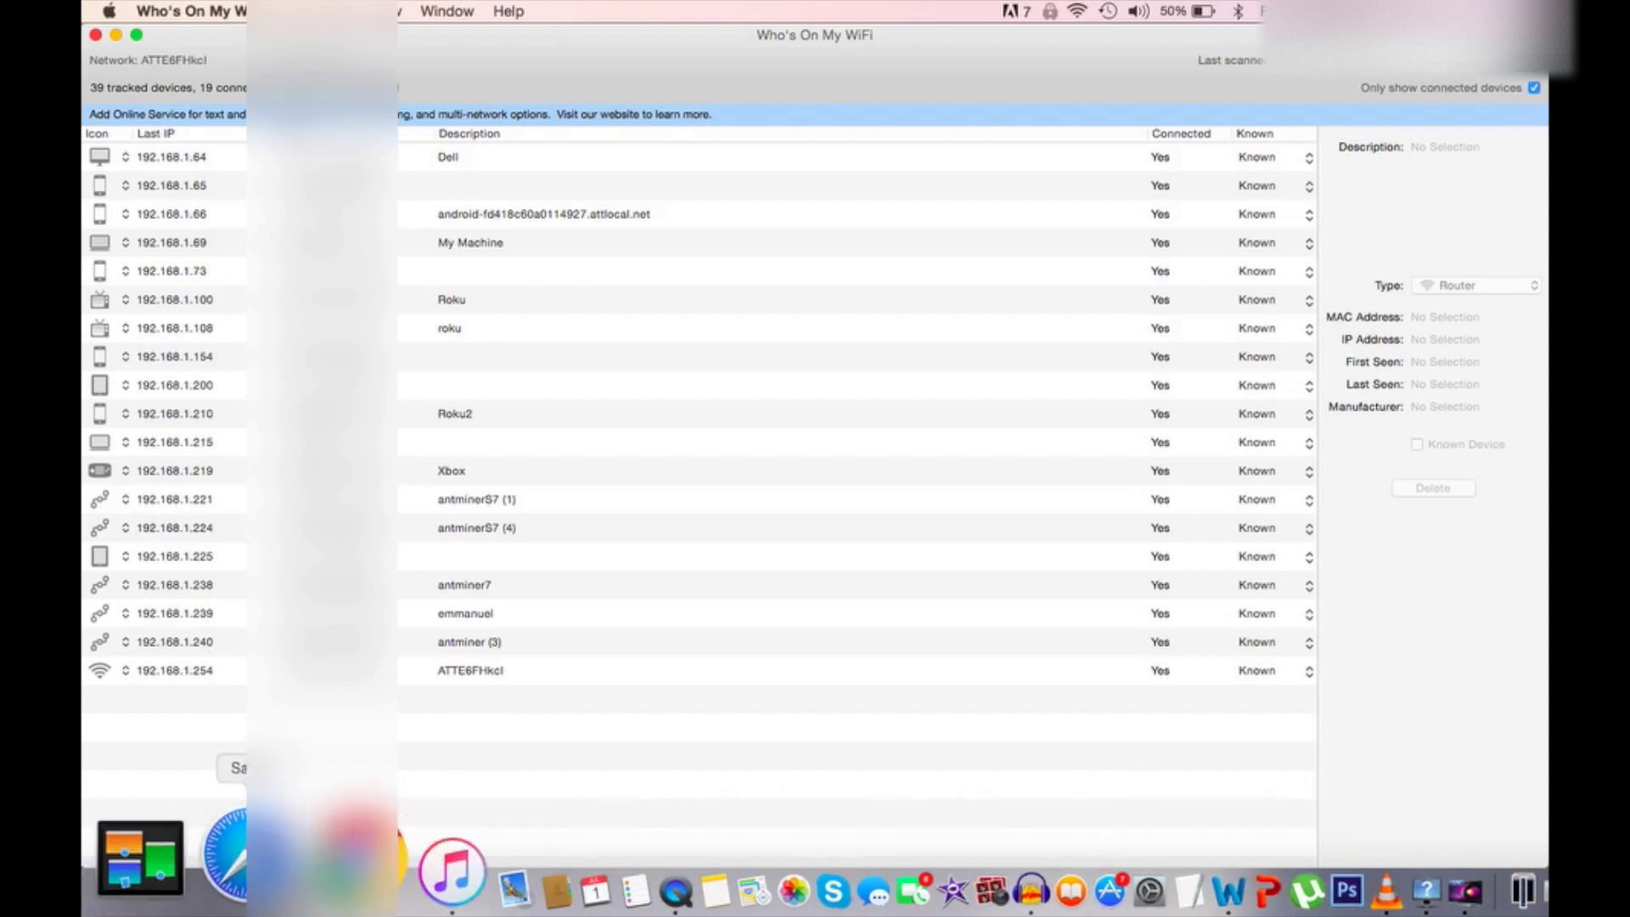
pyautogui.click(325, 854)
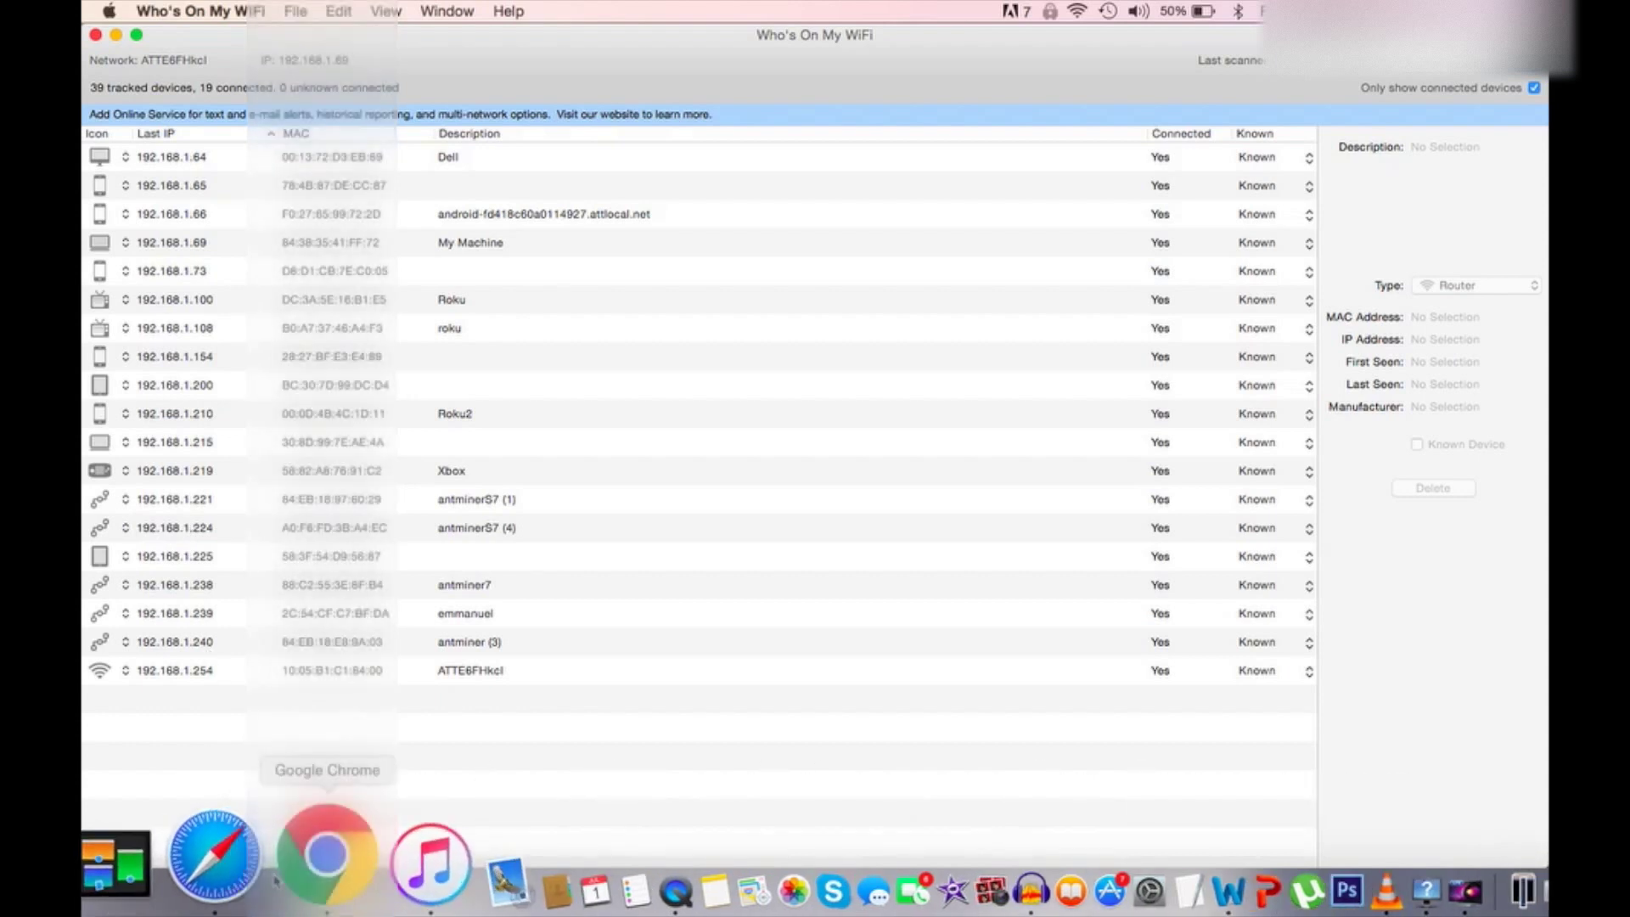
pyautogui.click(241, 49)
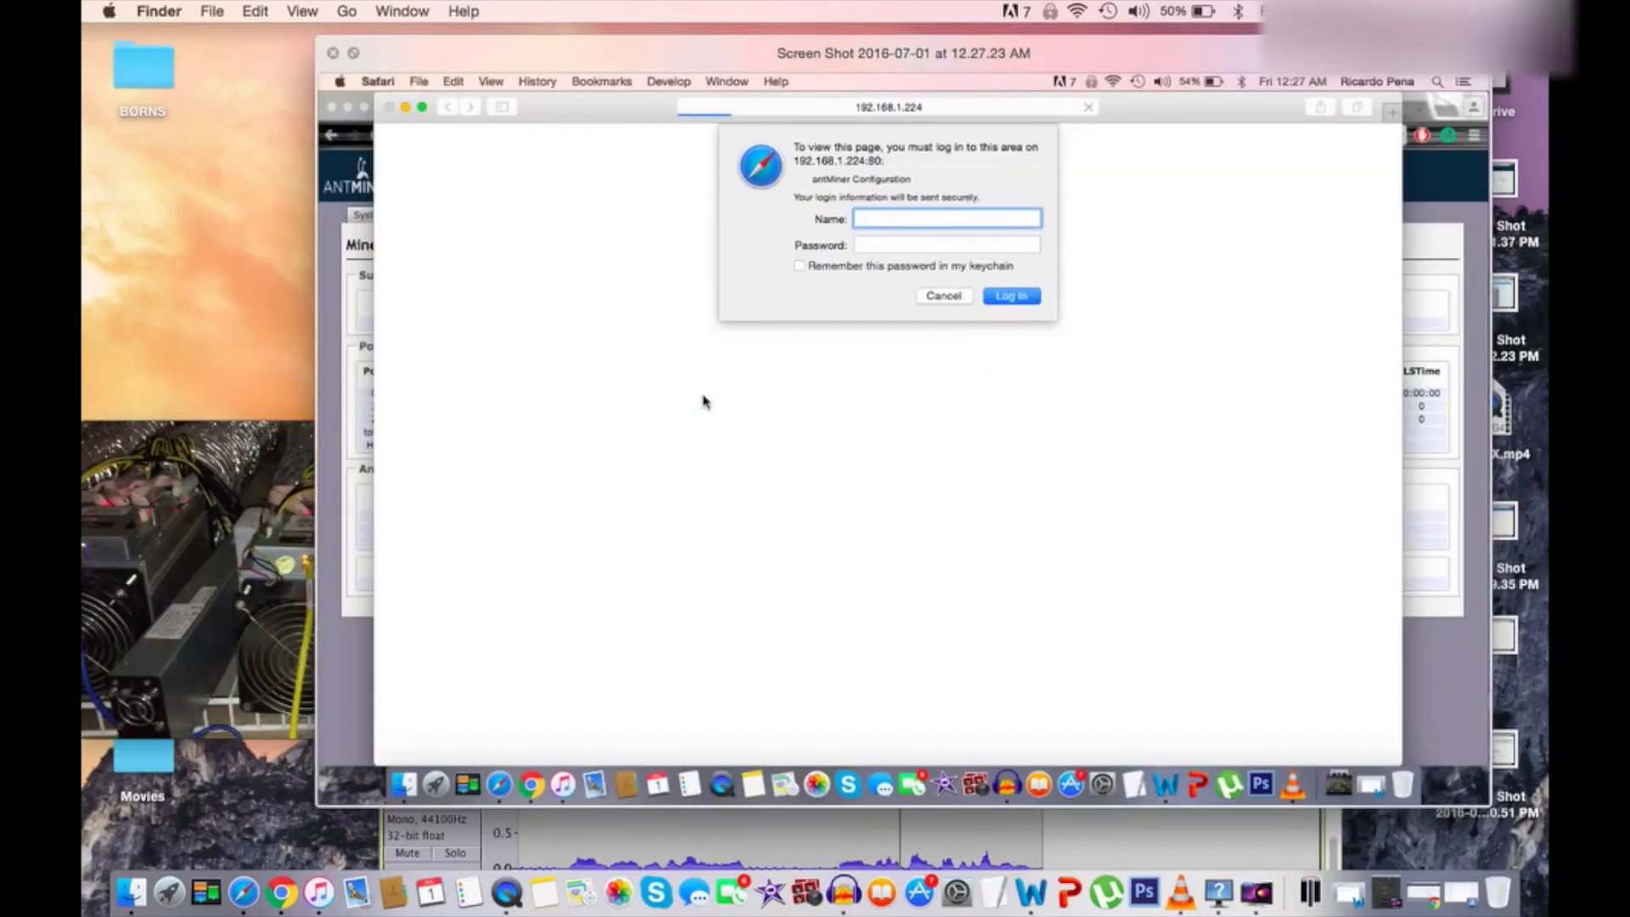
# Preview and close the miner login-prompt screenshots in Quick Look, then return to Chrome's AntMiner status page
pyautogui.moveTo(726, 65); pyautogui.dragTo(655, 67)
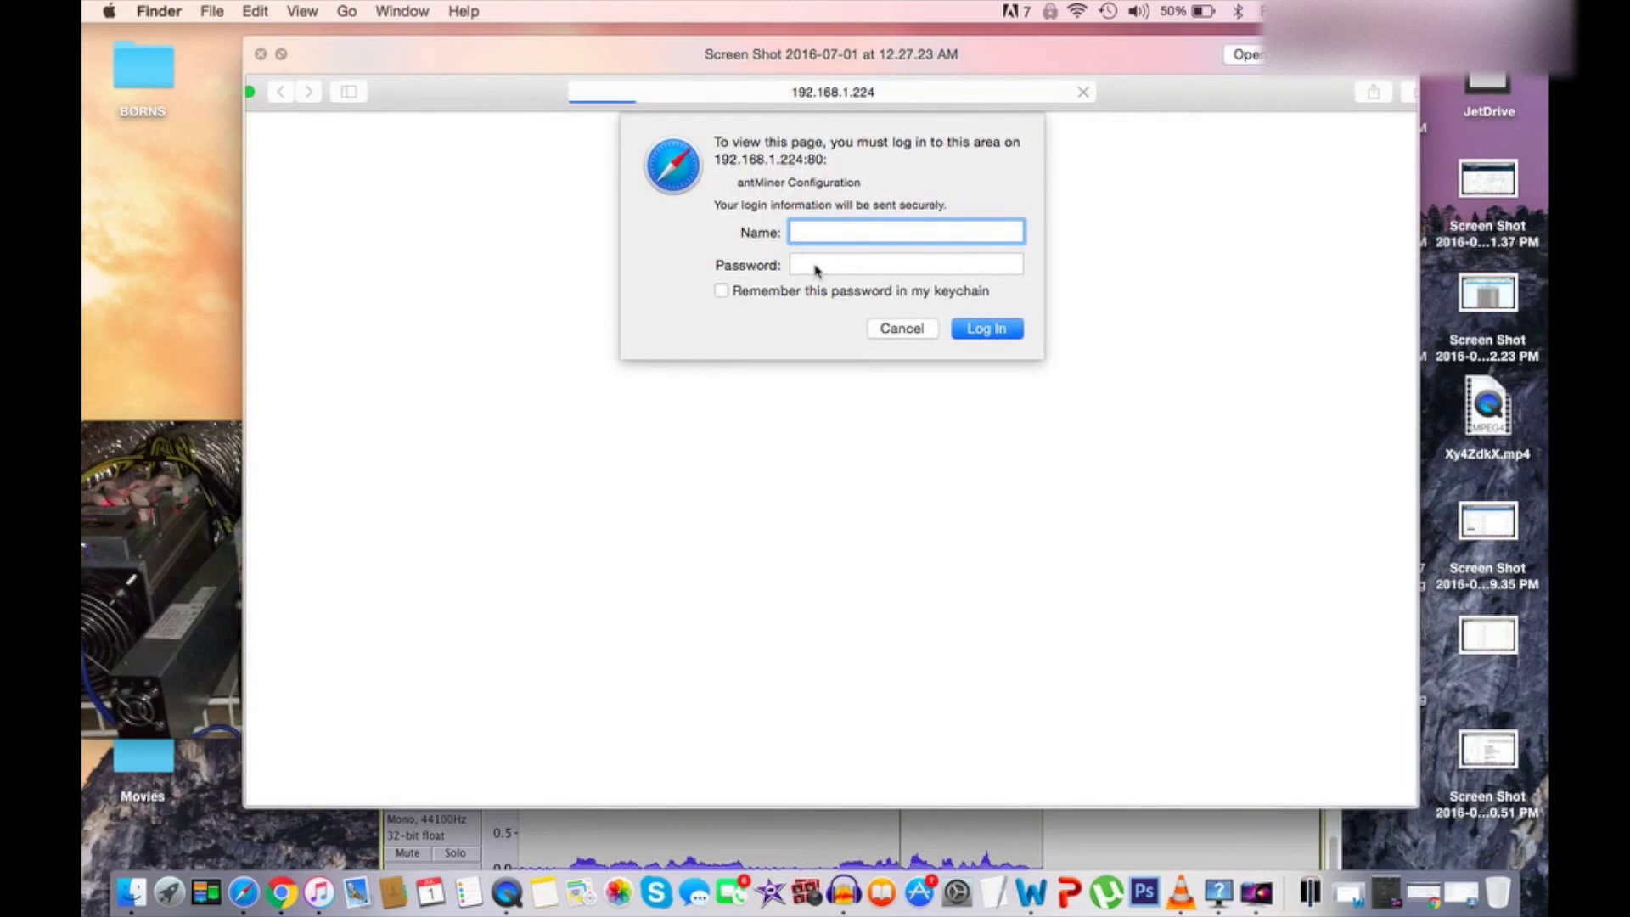
pyautogui.press('space')
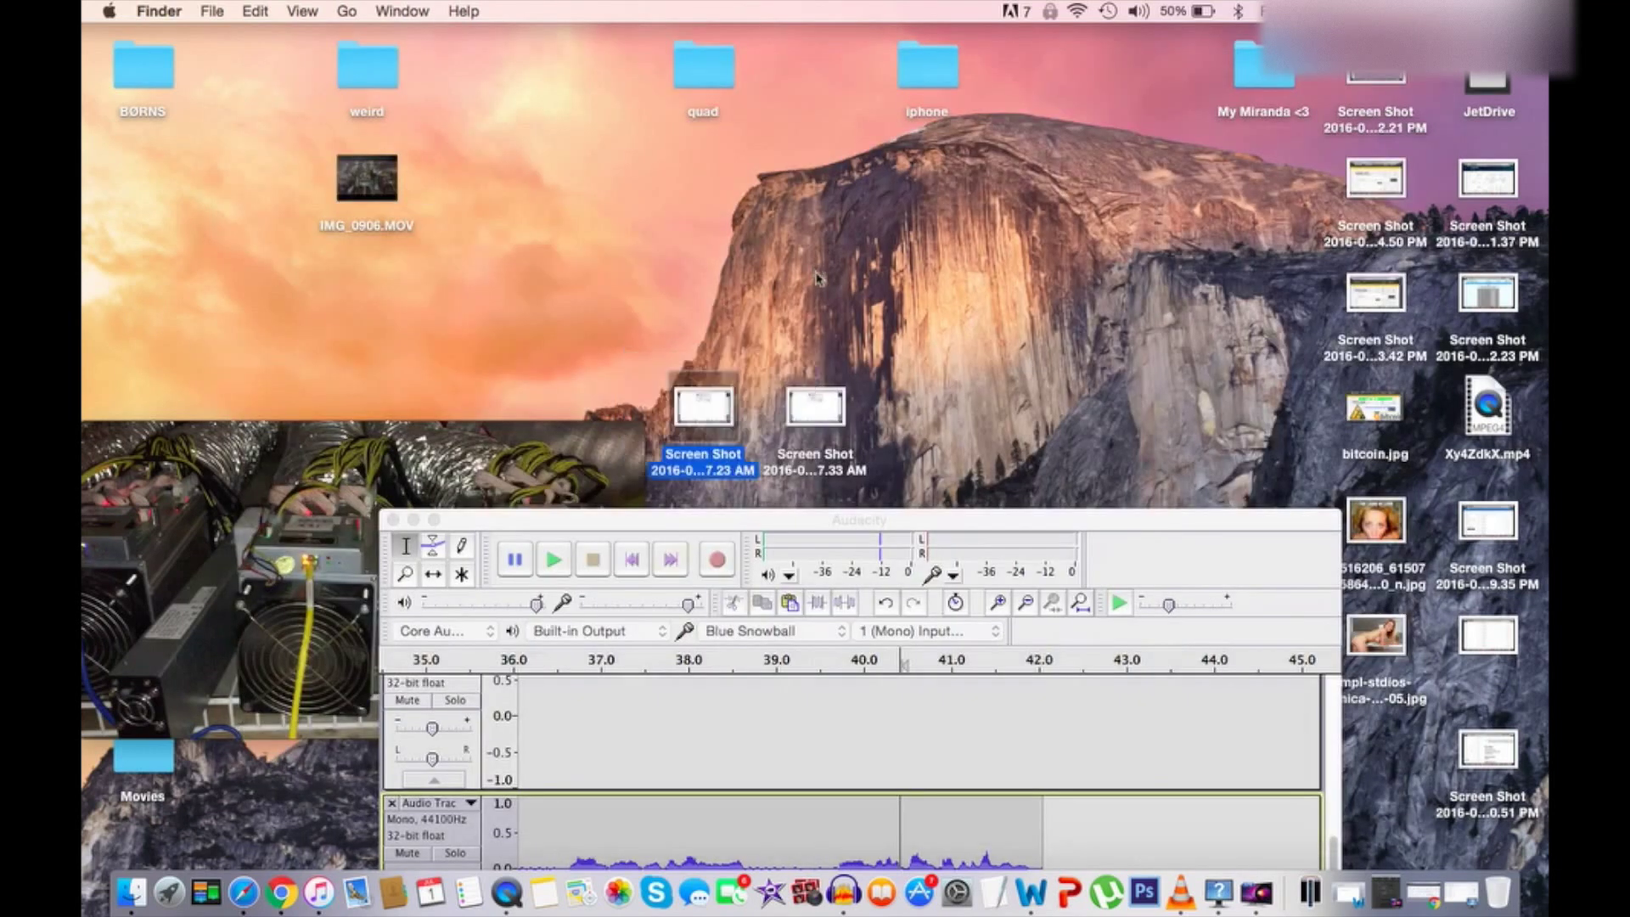
pyautogui.press('space')
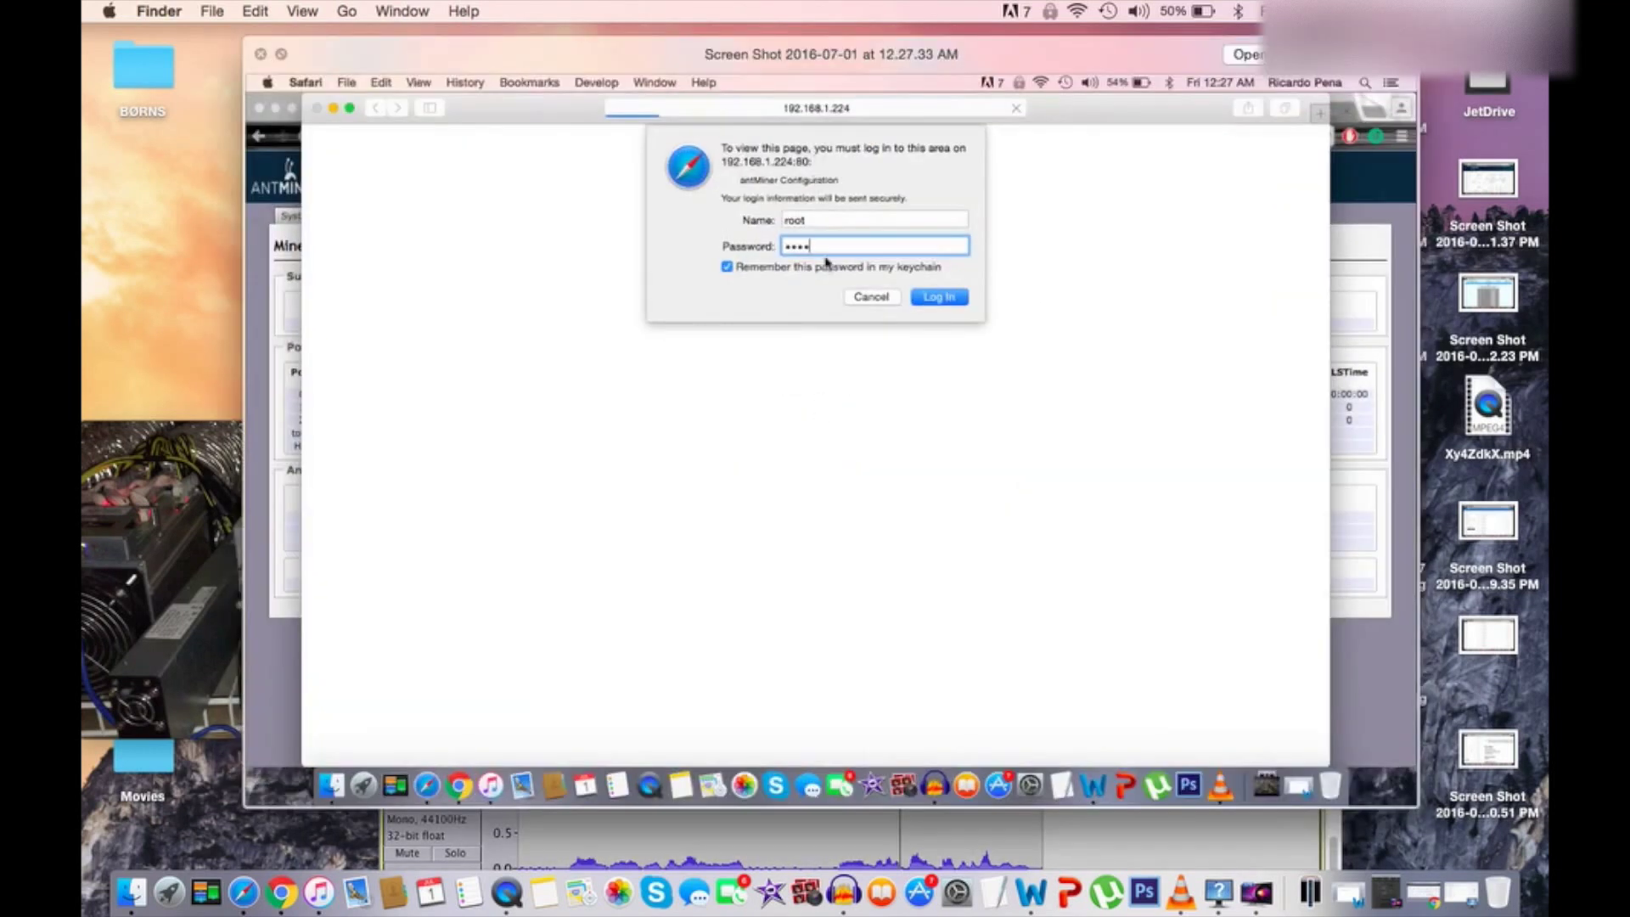
pyautogui.press('space')
pyautogui.click(306, 874)
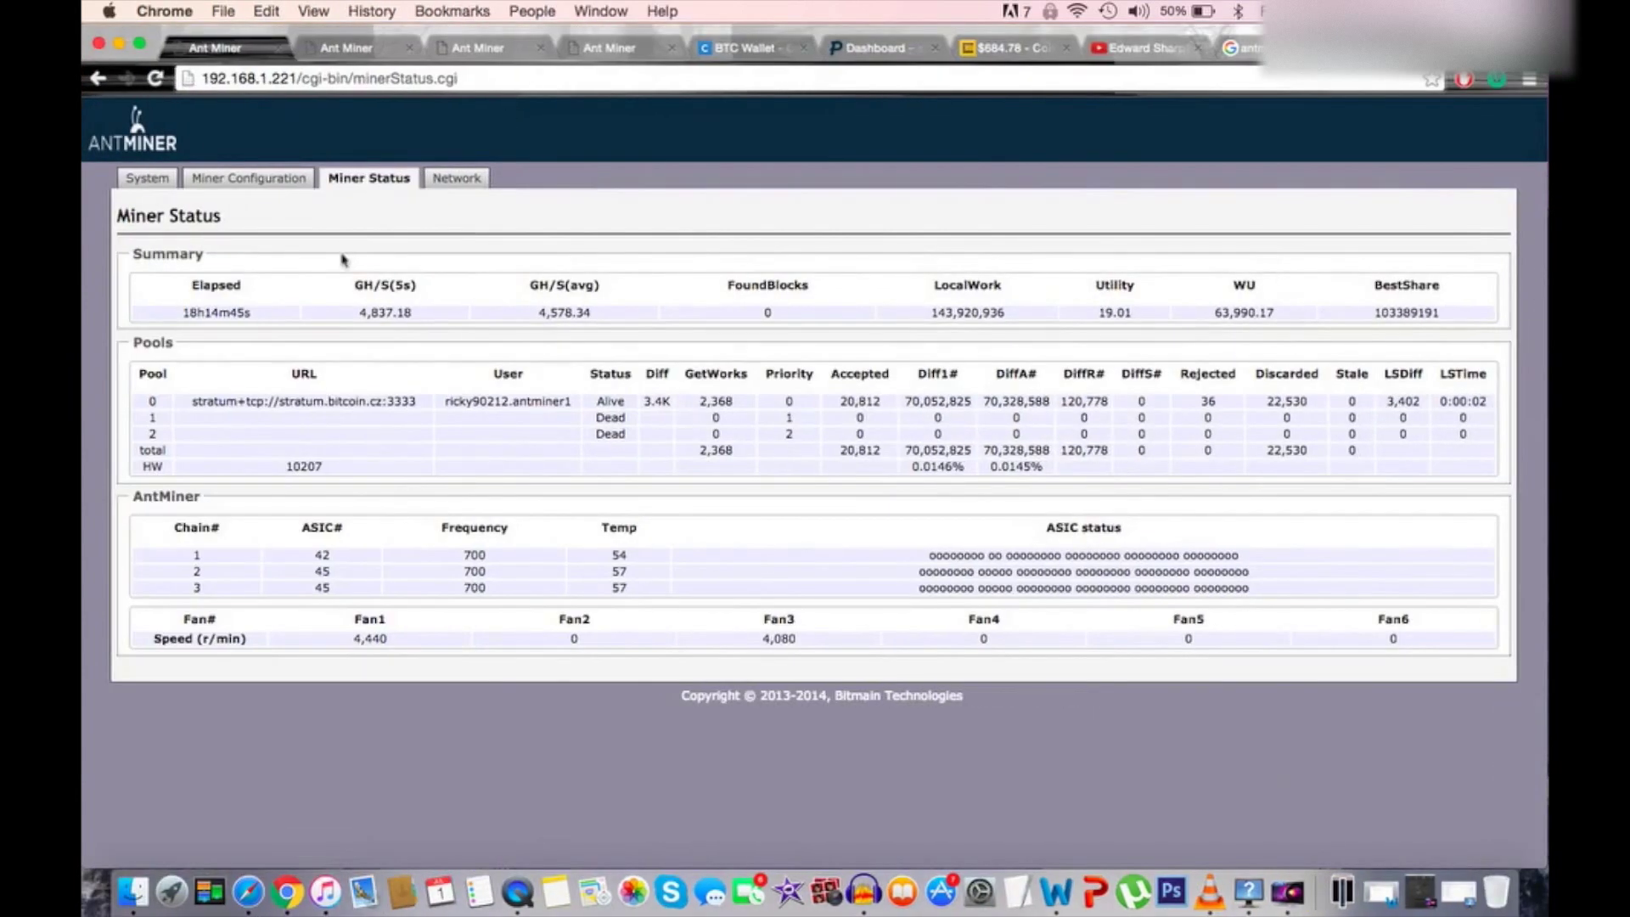
# View the miner's General Settings, showing Pool 1 at stratum+tcp://stratum.bitcoin.cz:3333 with a worker set
pyautogui.click(155, 183)
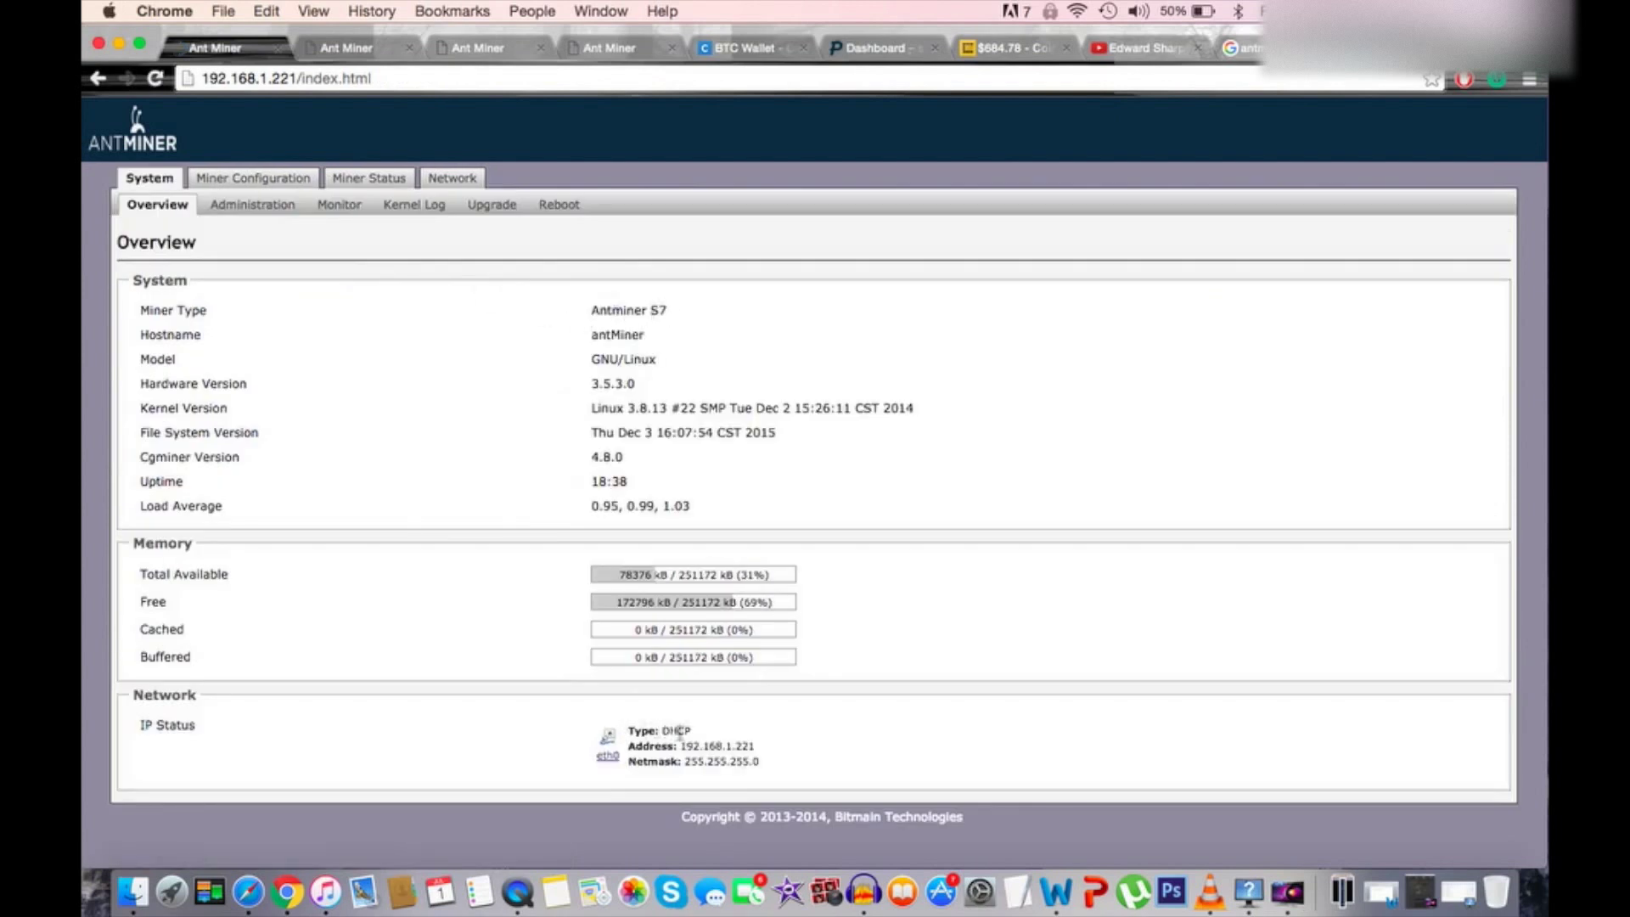
pyautogui.click(371, 183)
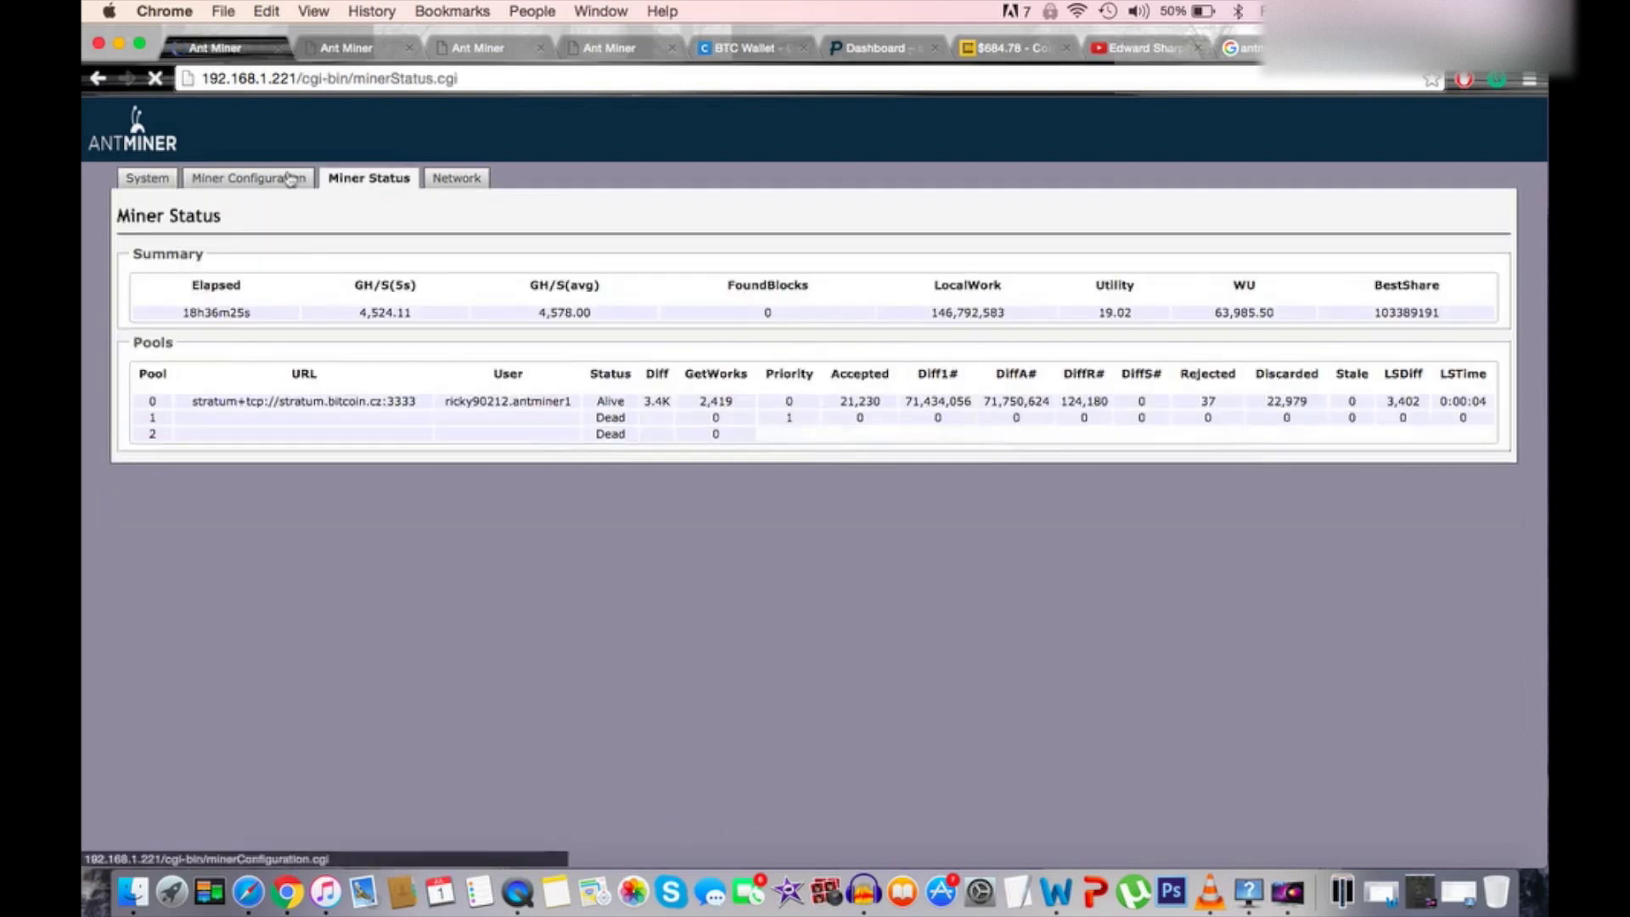
pyautogui.click(293, 180)
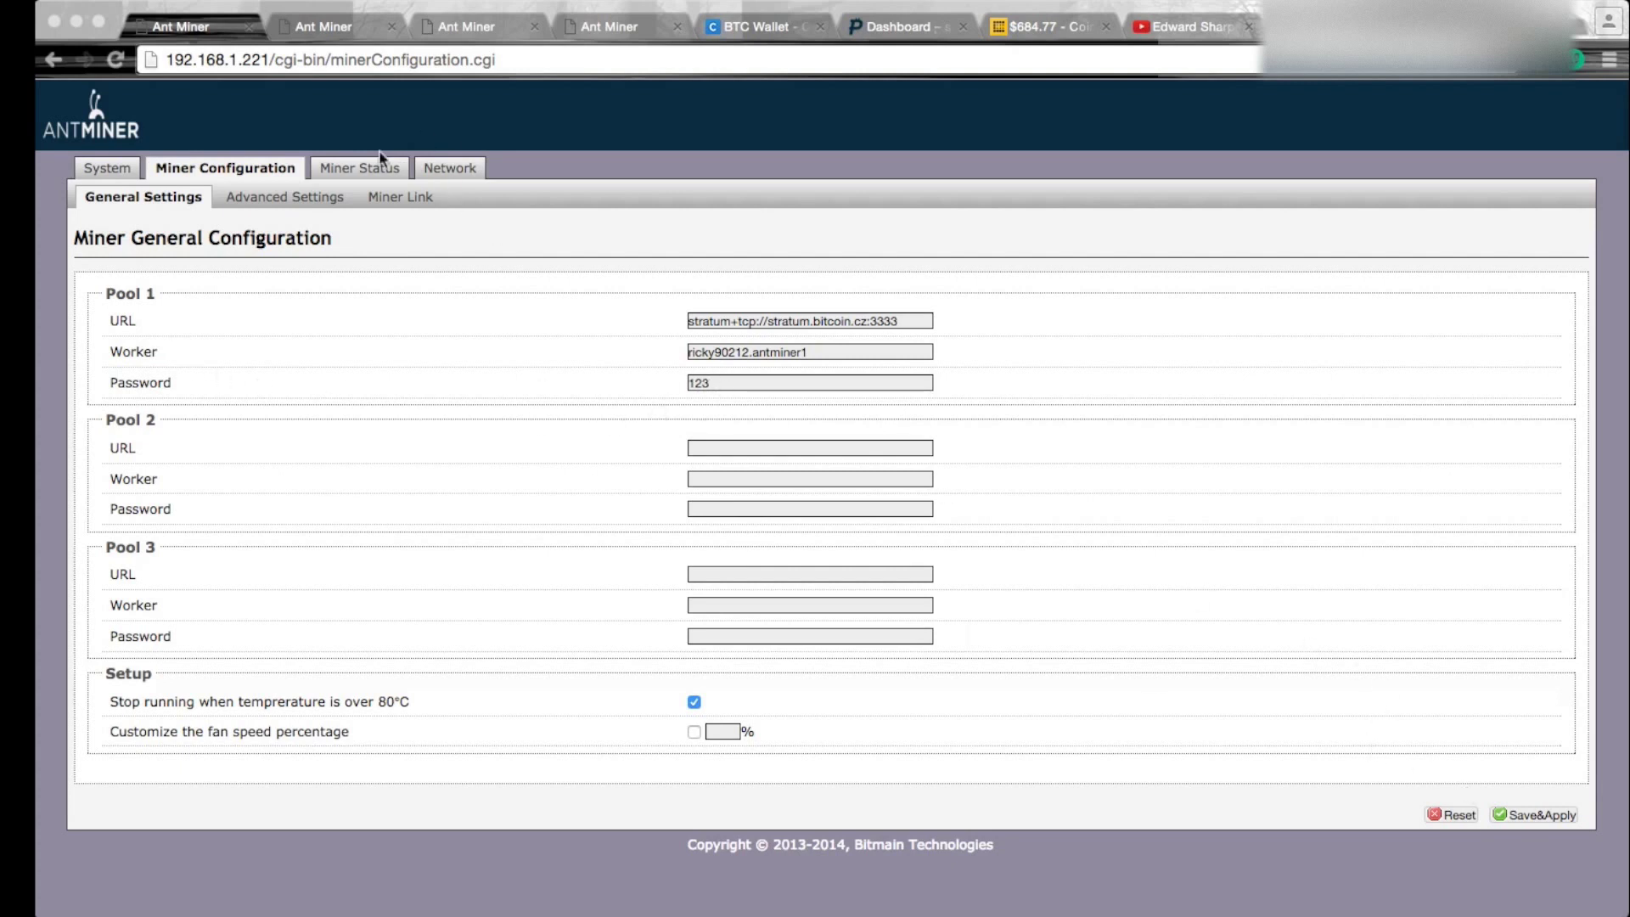
# Check each Ant Miner tab shows its stratum.bitcoin.cz pool alive, then open the Slush Pool dashboard
pyautogui.click(348, 166)
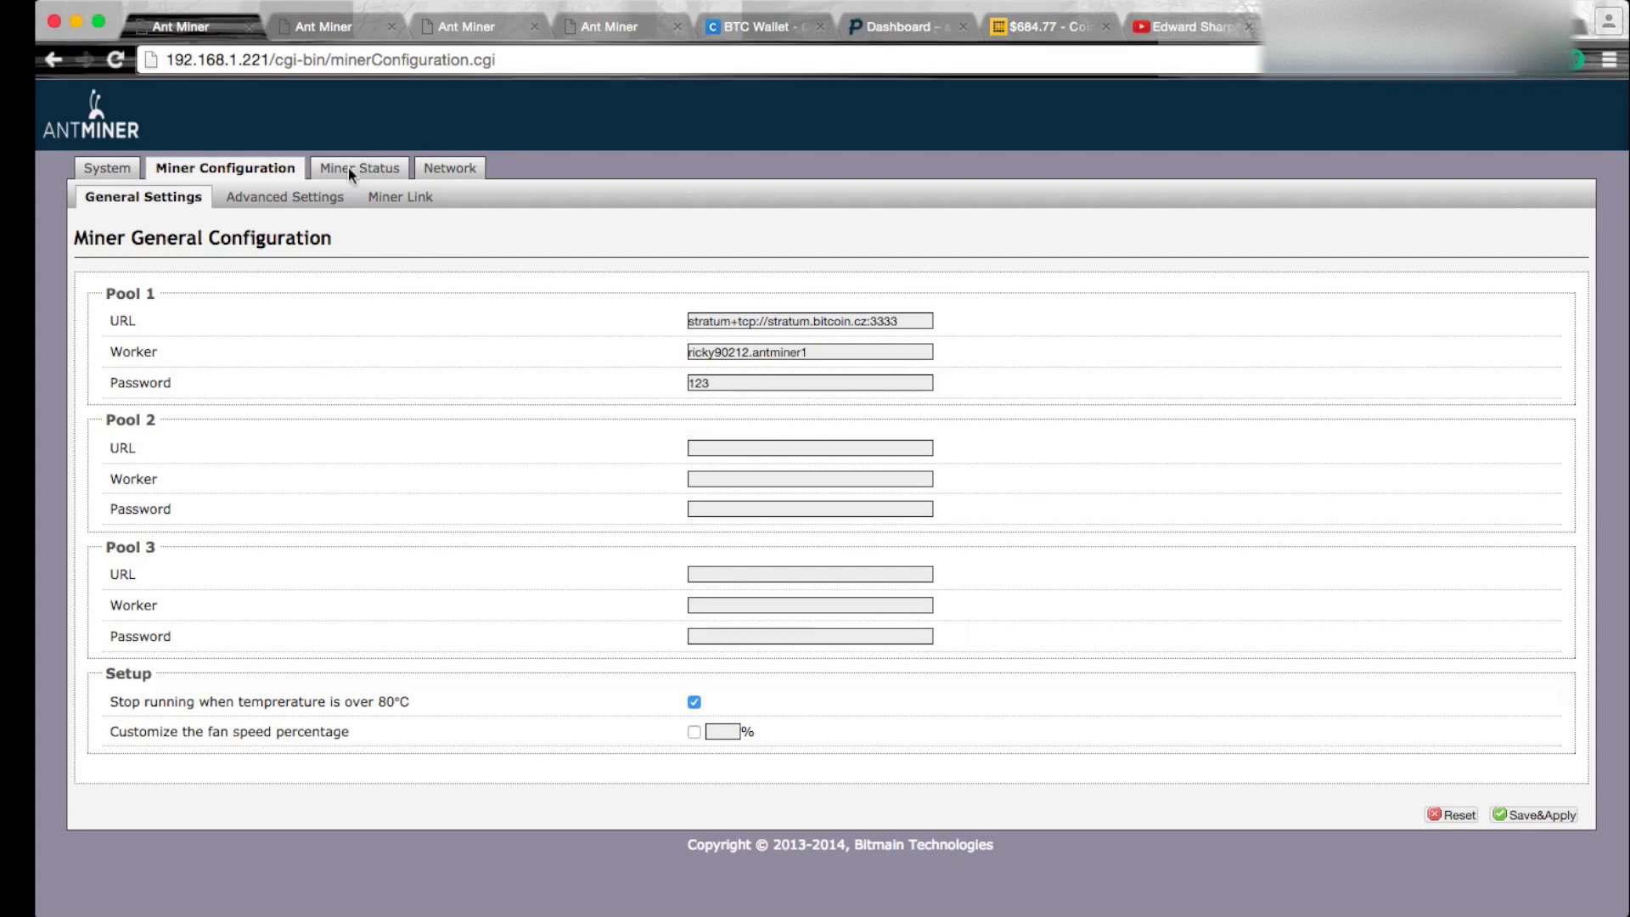
pyautogui.click(348, 167)
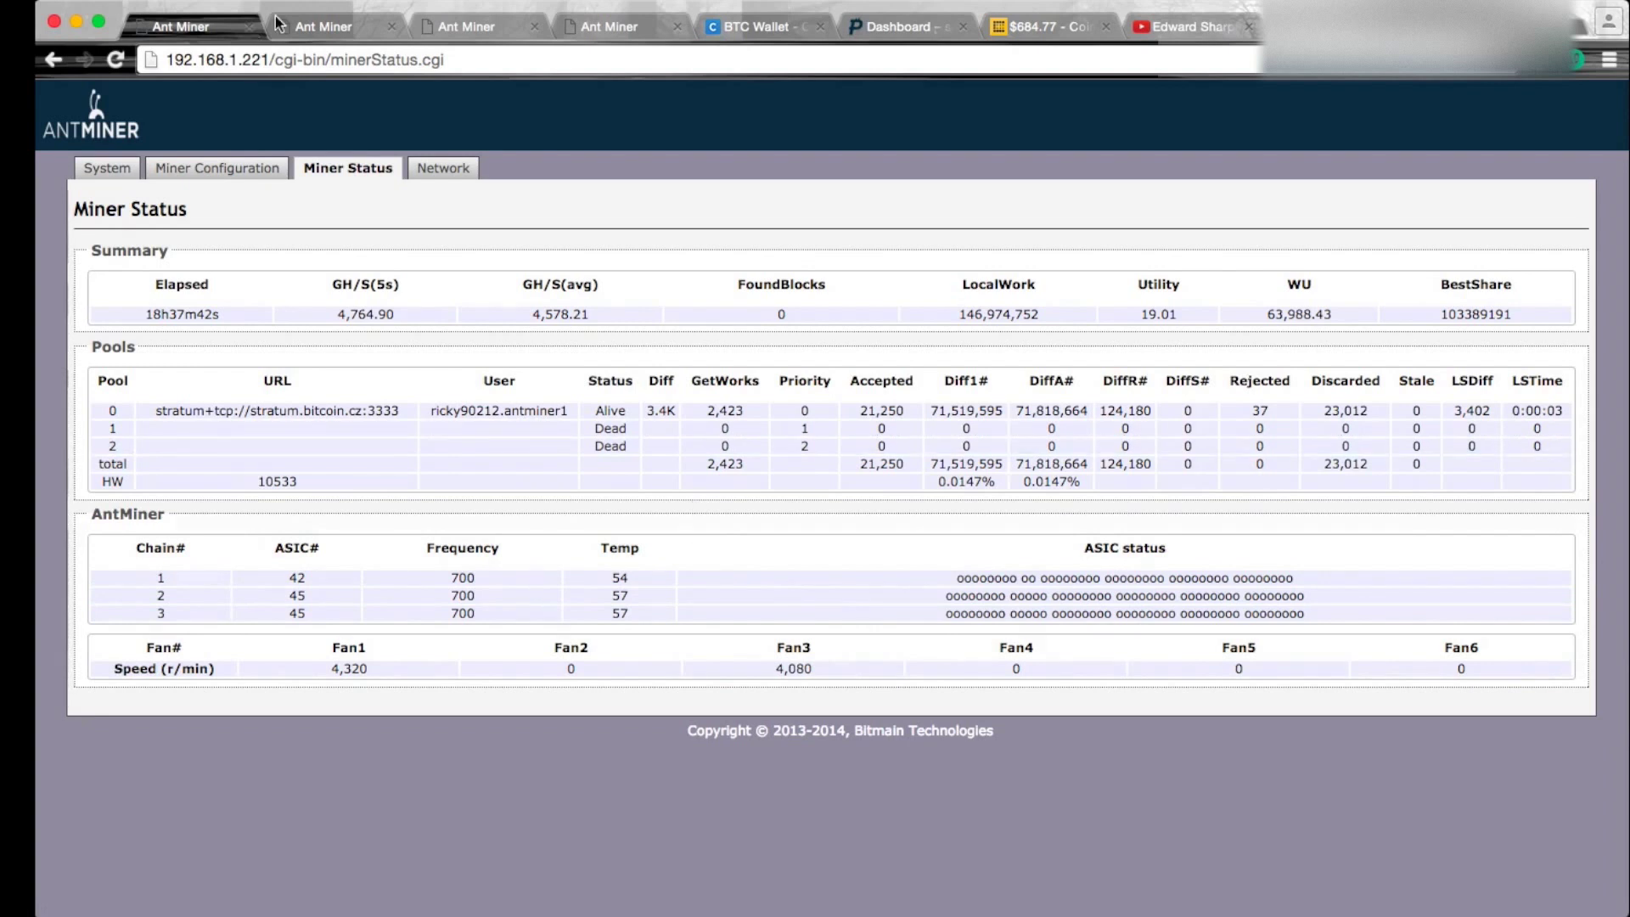
pyautogui.click(316, 31)
pyautogui.click(441, 32)
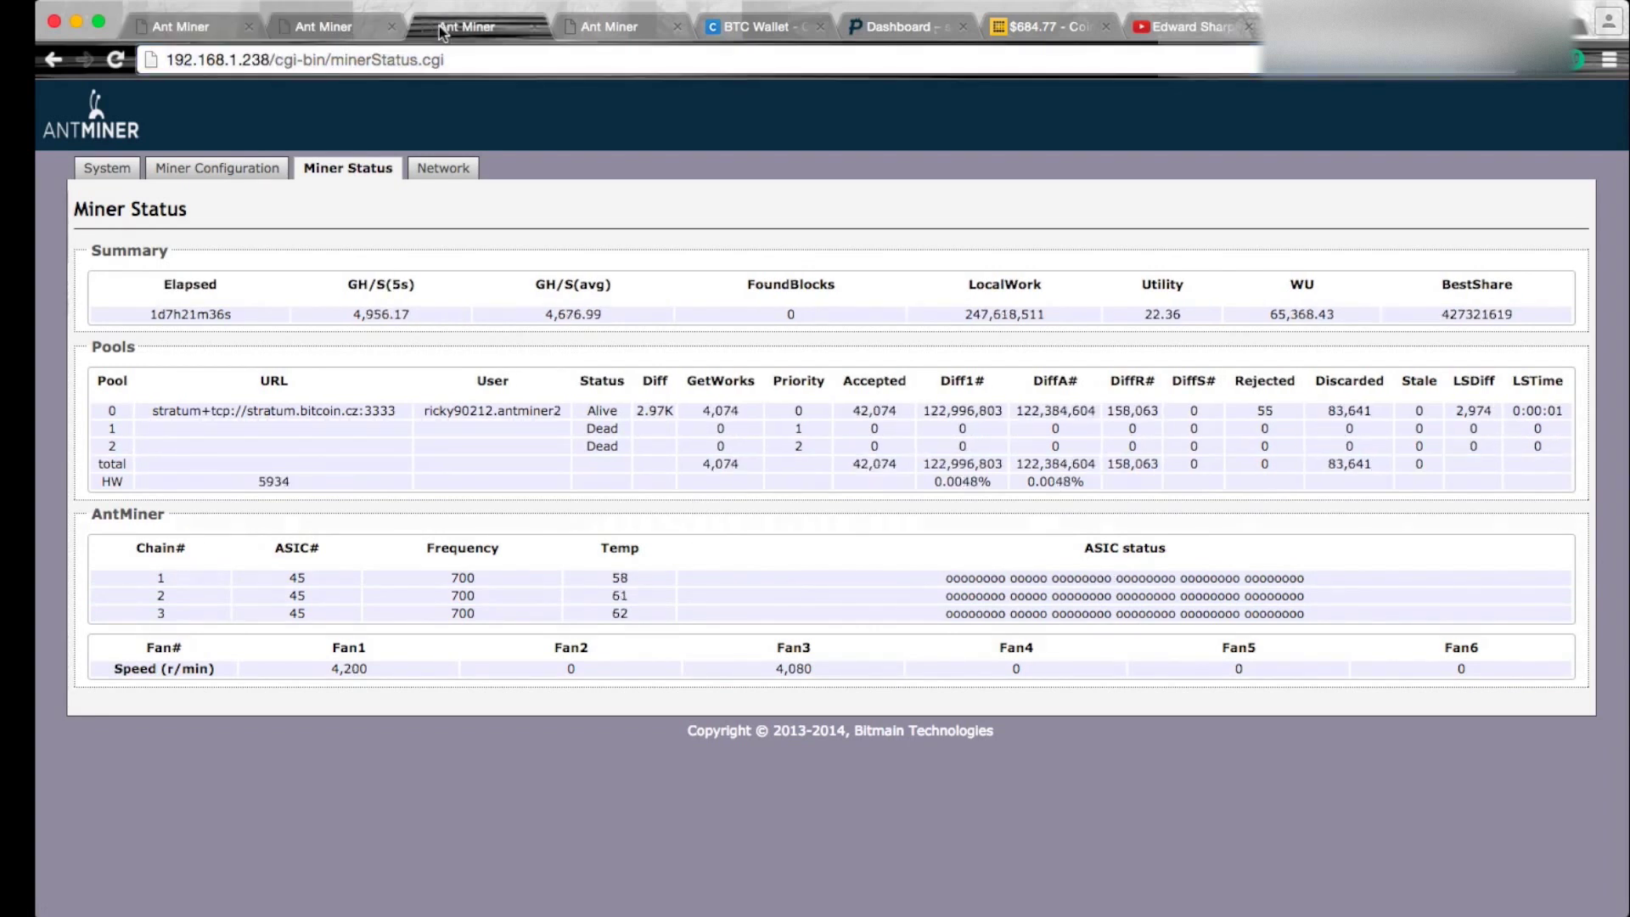
pyautogui.click(620, 34)
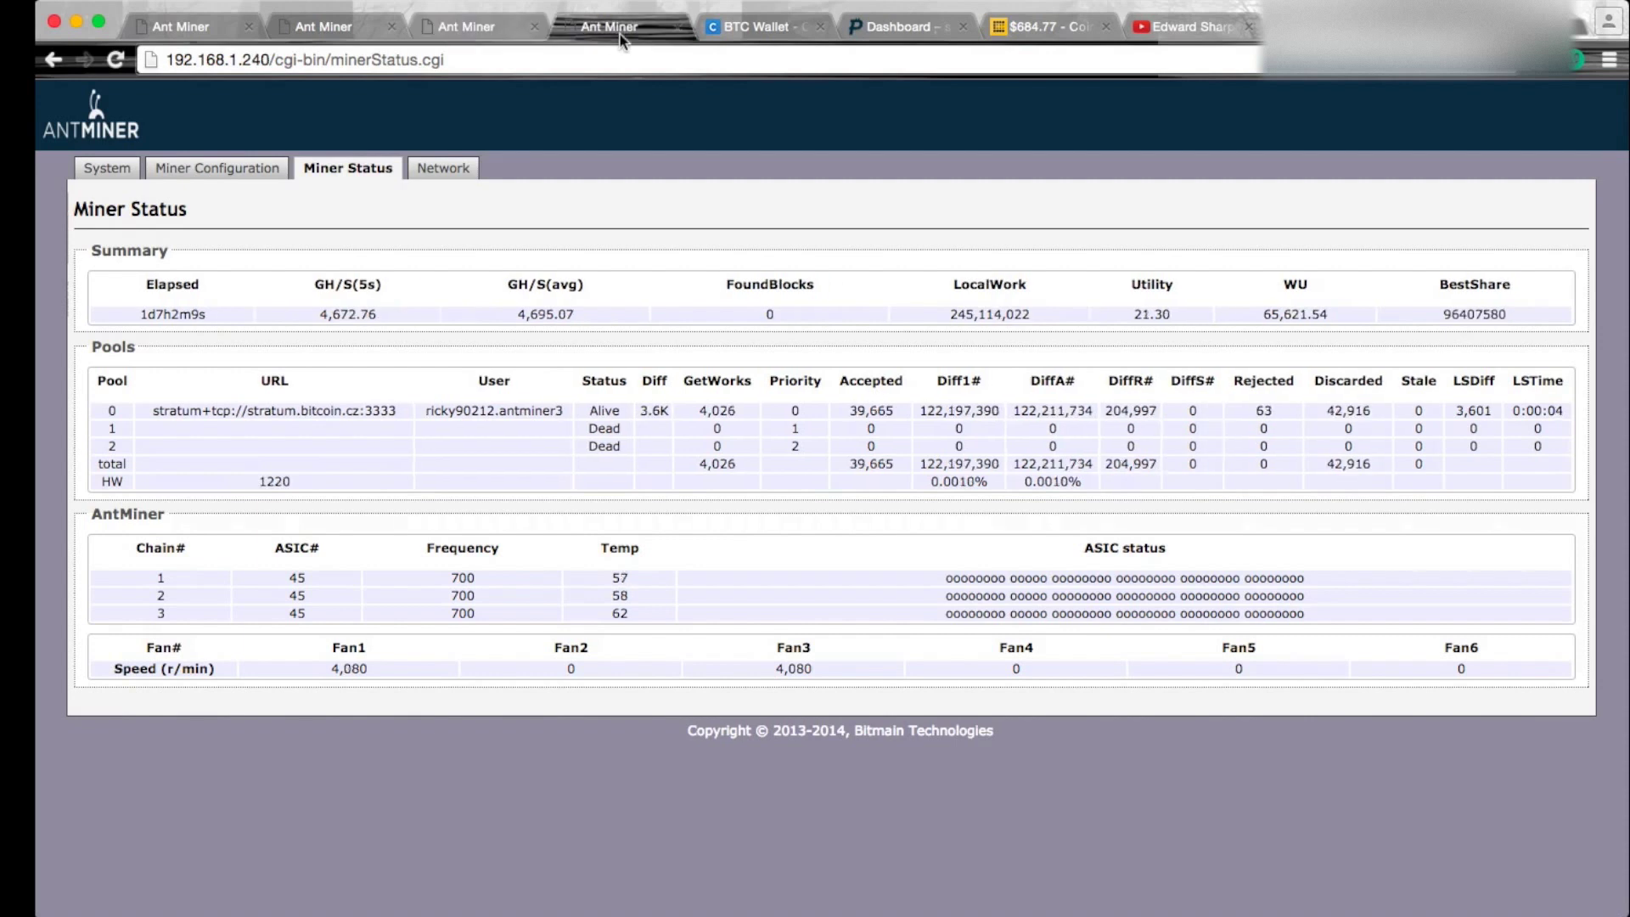
pyautogui.click(489, 32)
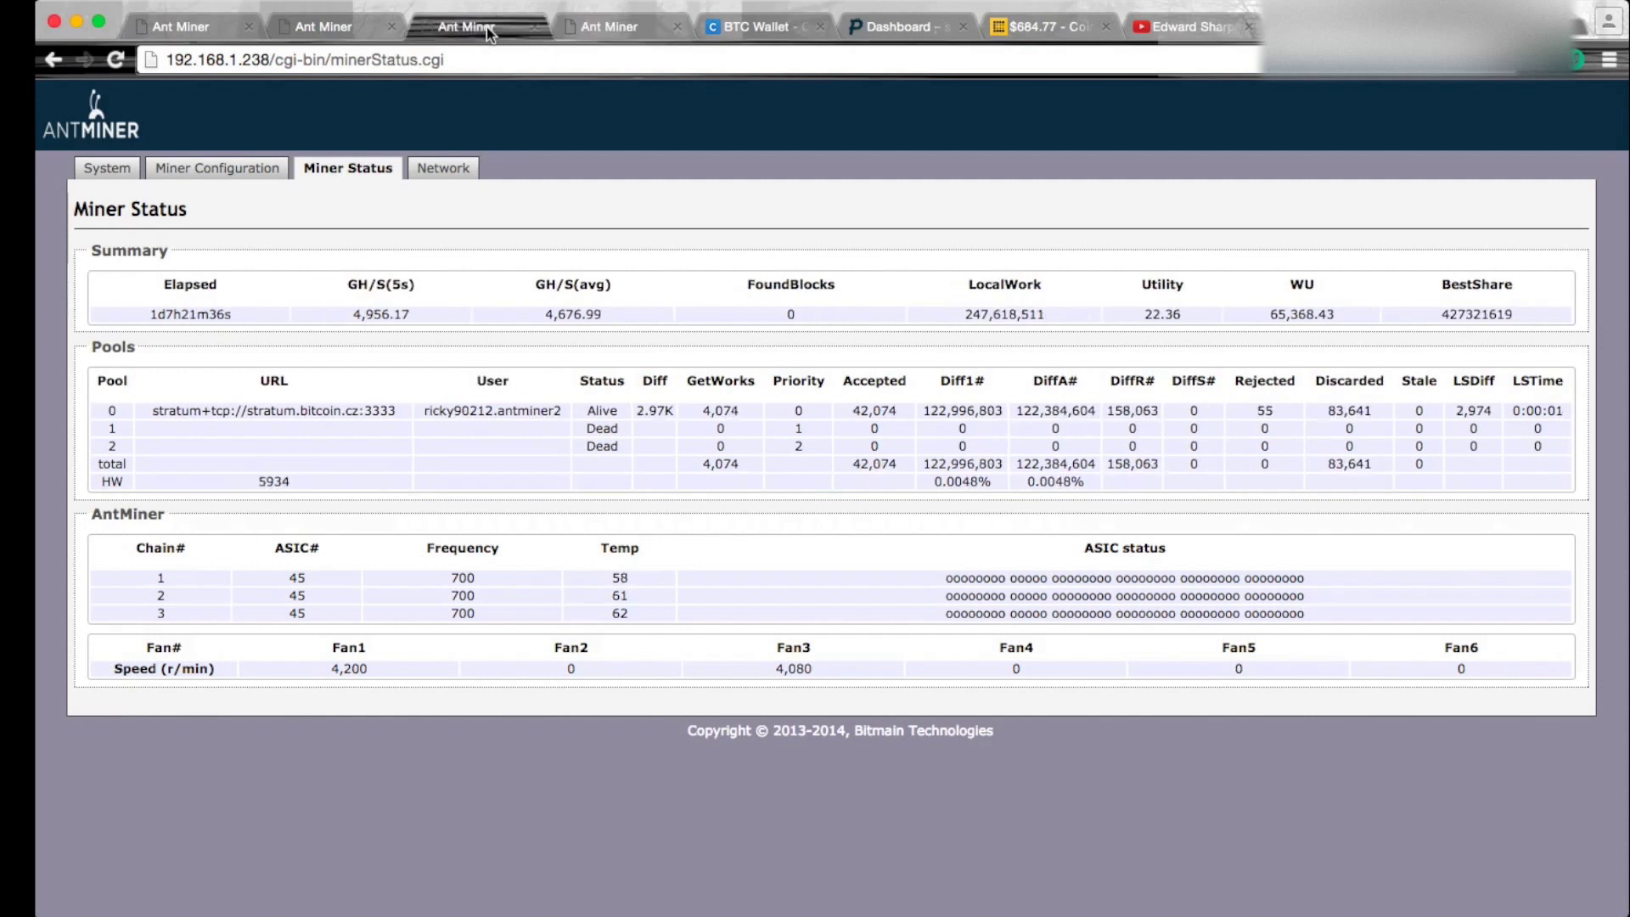
pyautogui.click(603, 33)
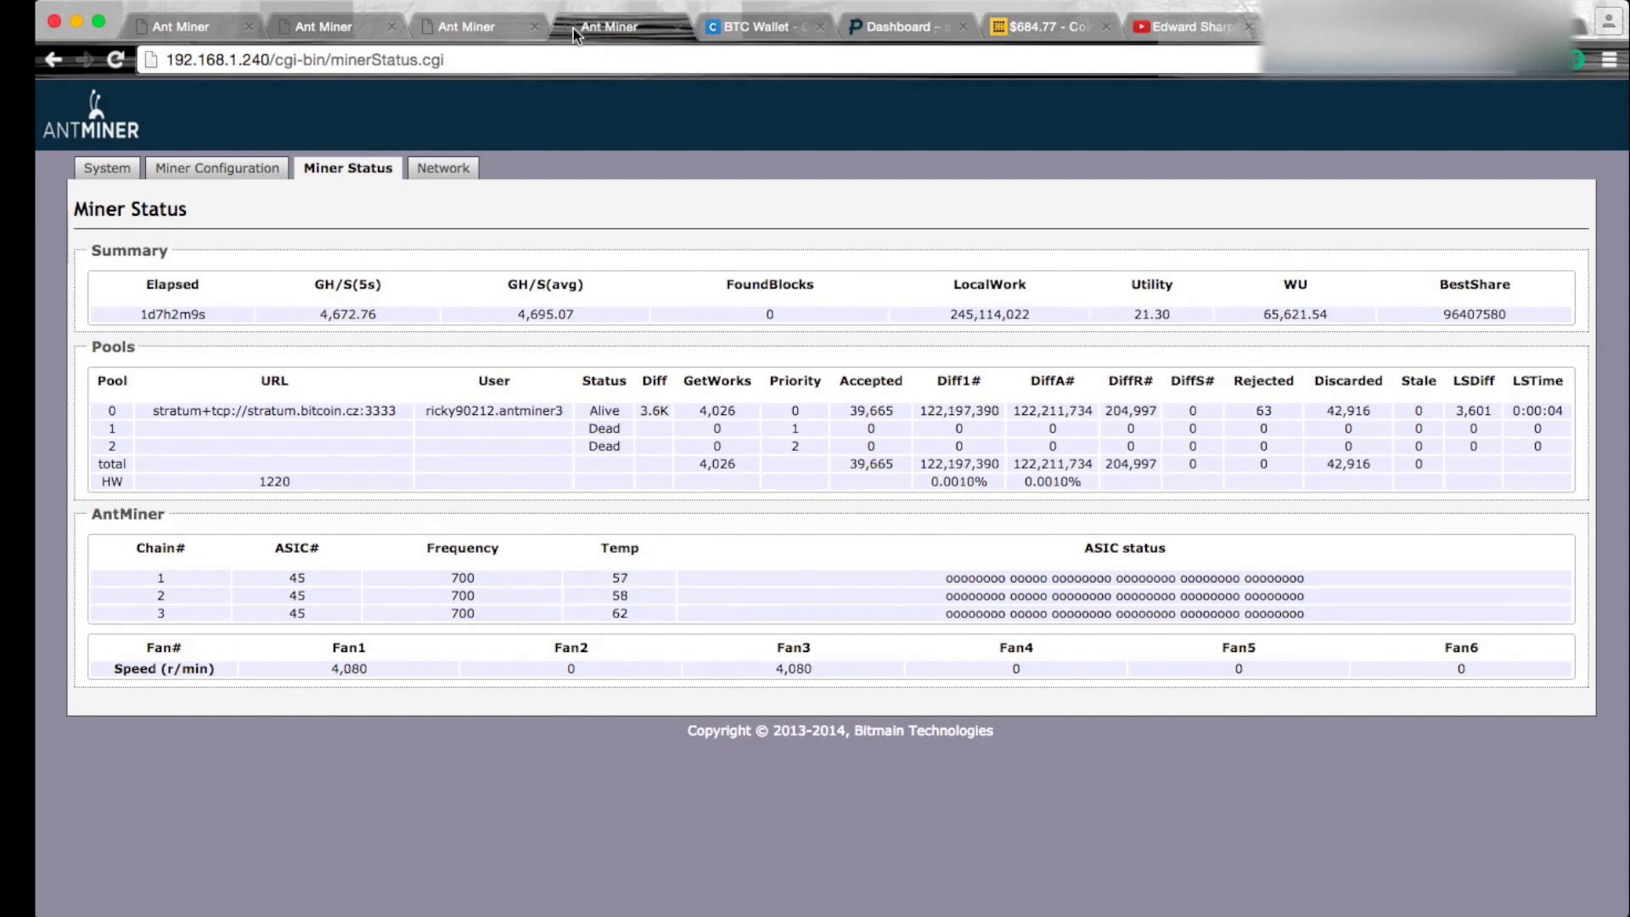
pyautogui.click(348, 28)
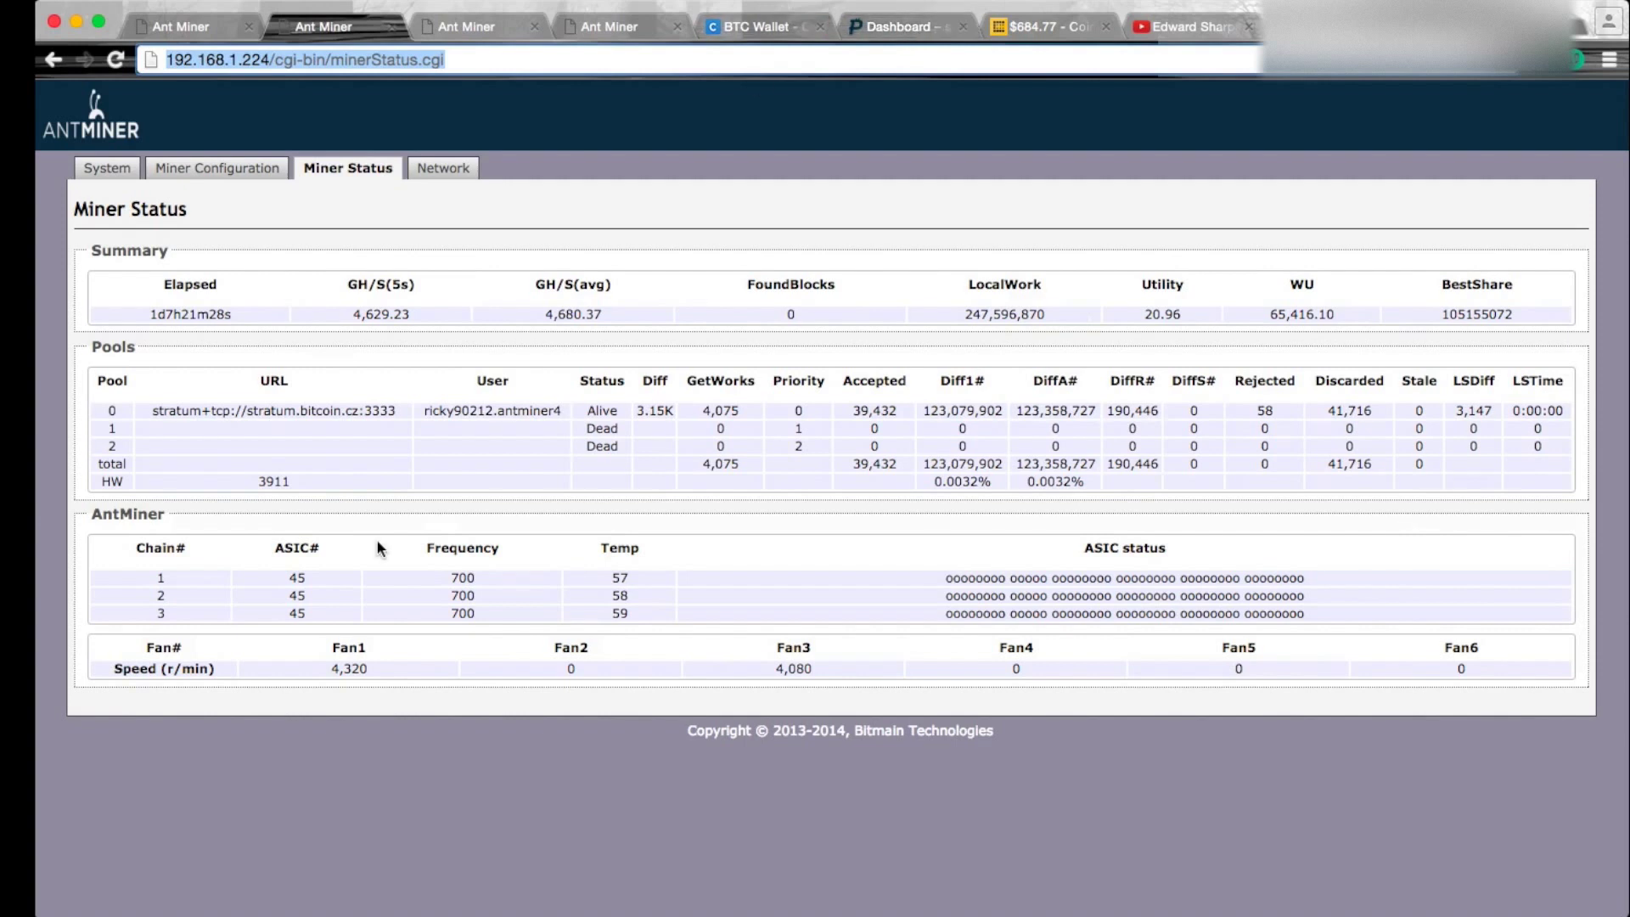
pyautogui.click(496, 27)
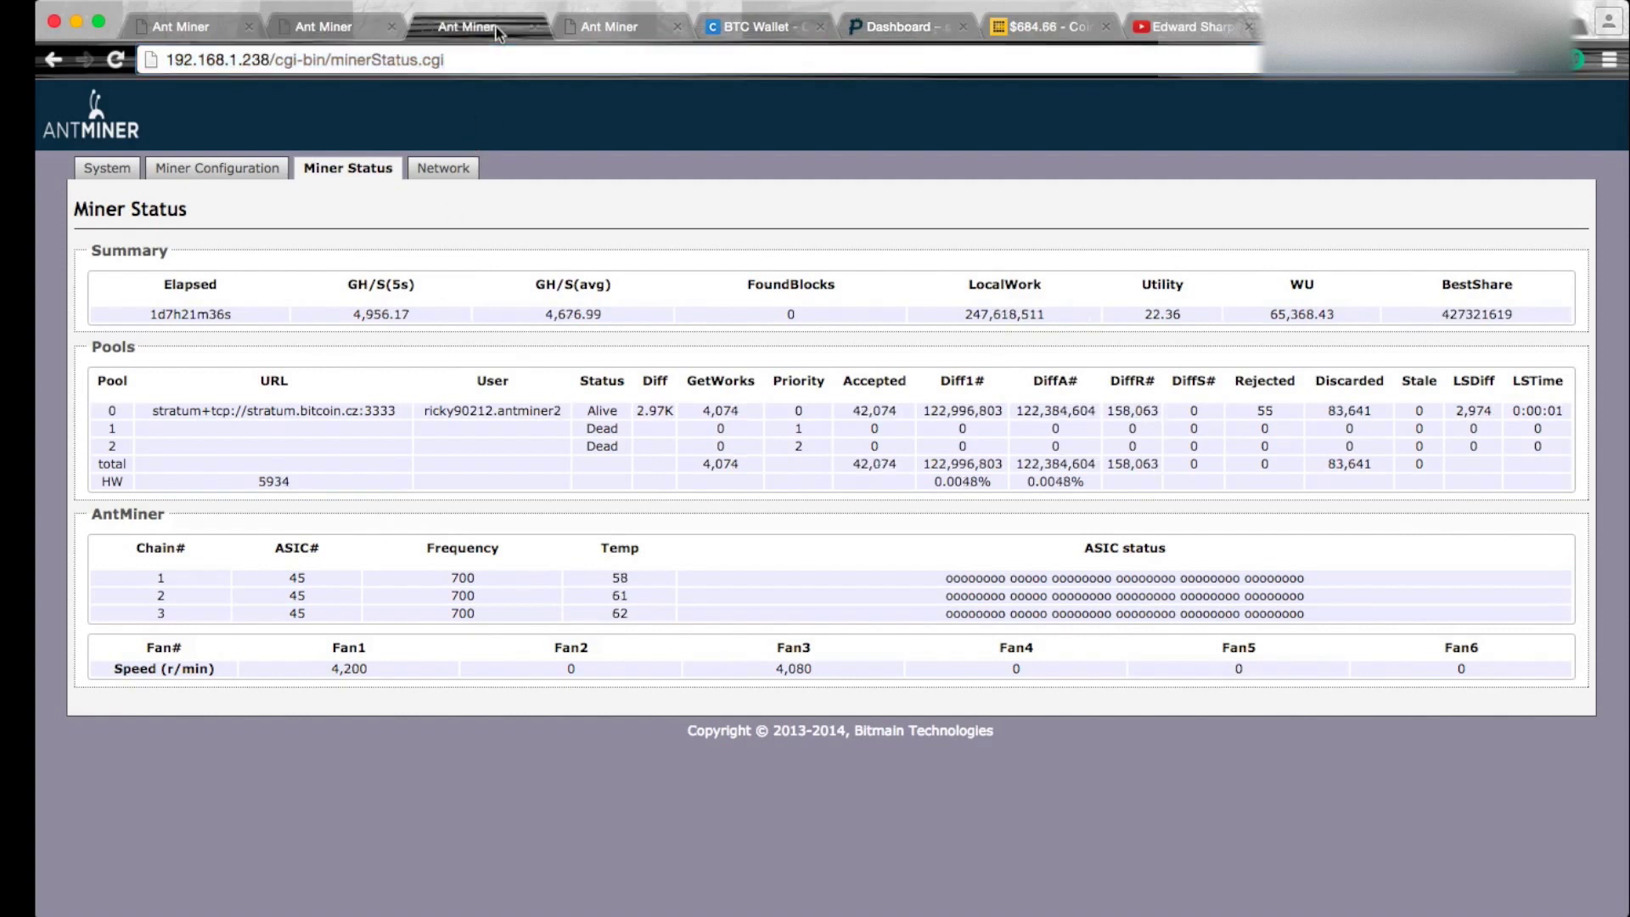
pyautogui.click(899, 27)
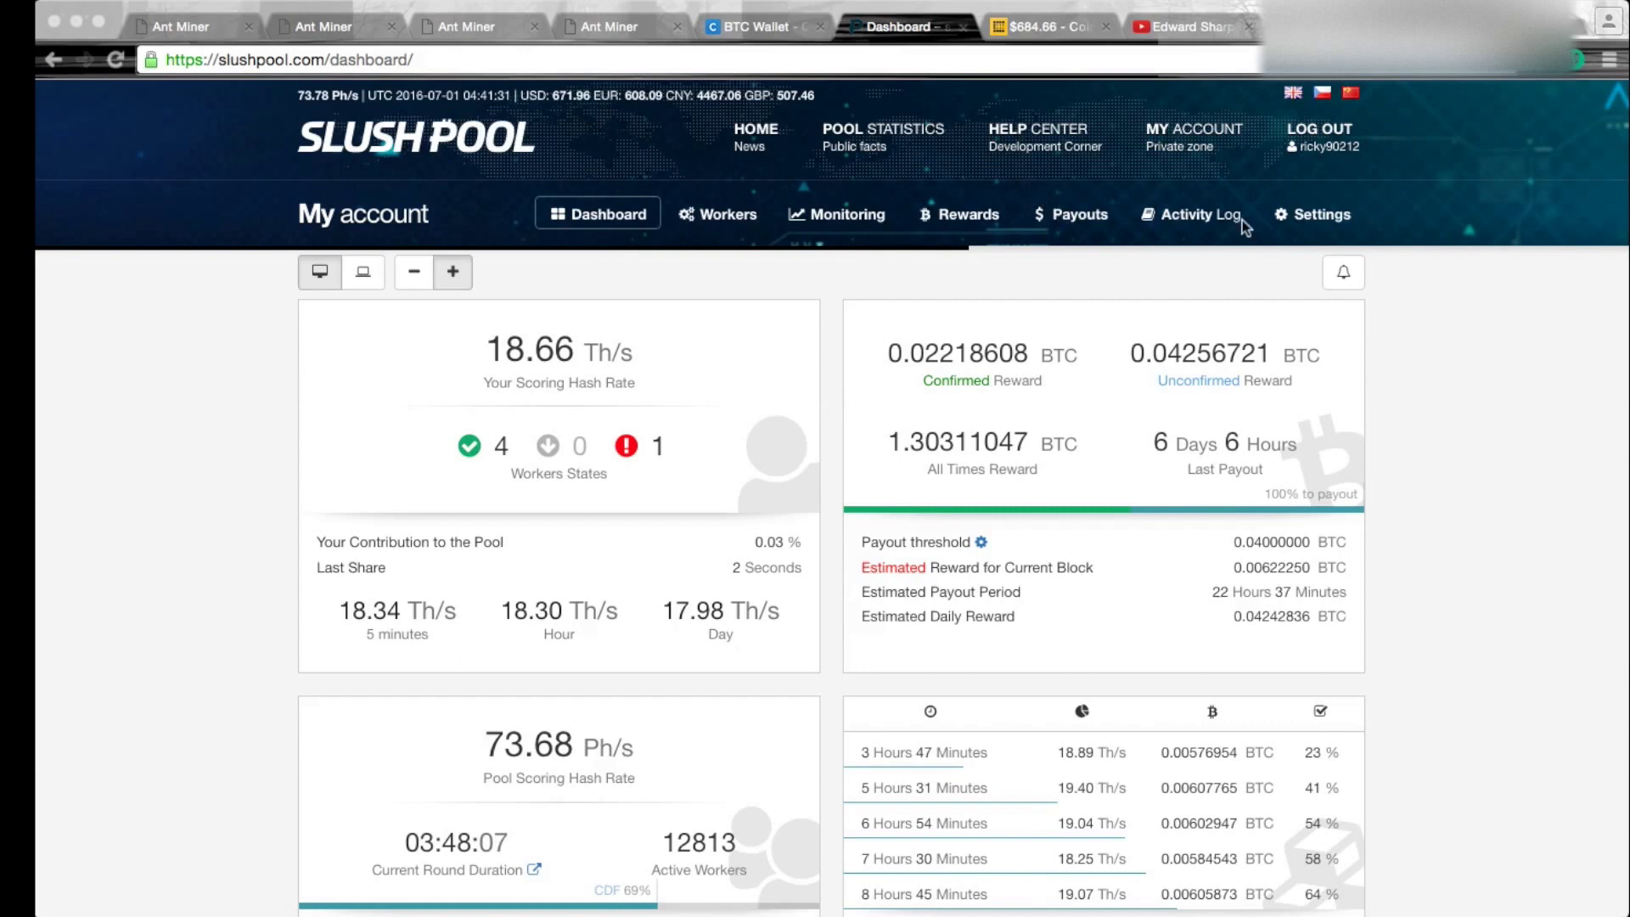
# Review the Slush Pool account settings and the 0.04 BTC payout threshold, then go to Workers
pyautogui.click(1201, 259)
pyautogui.click(1299, 228)
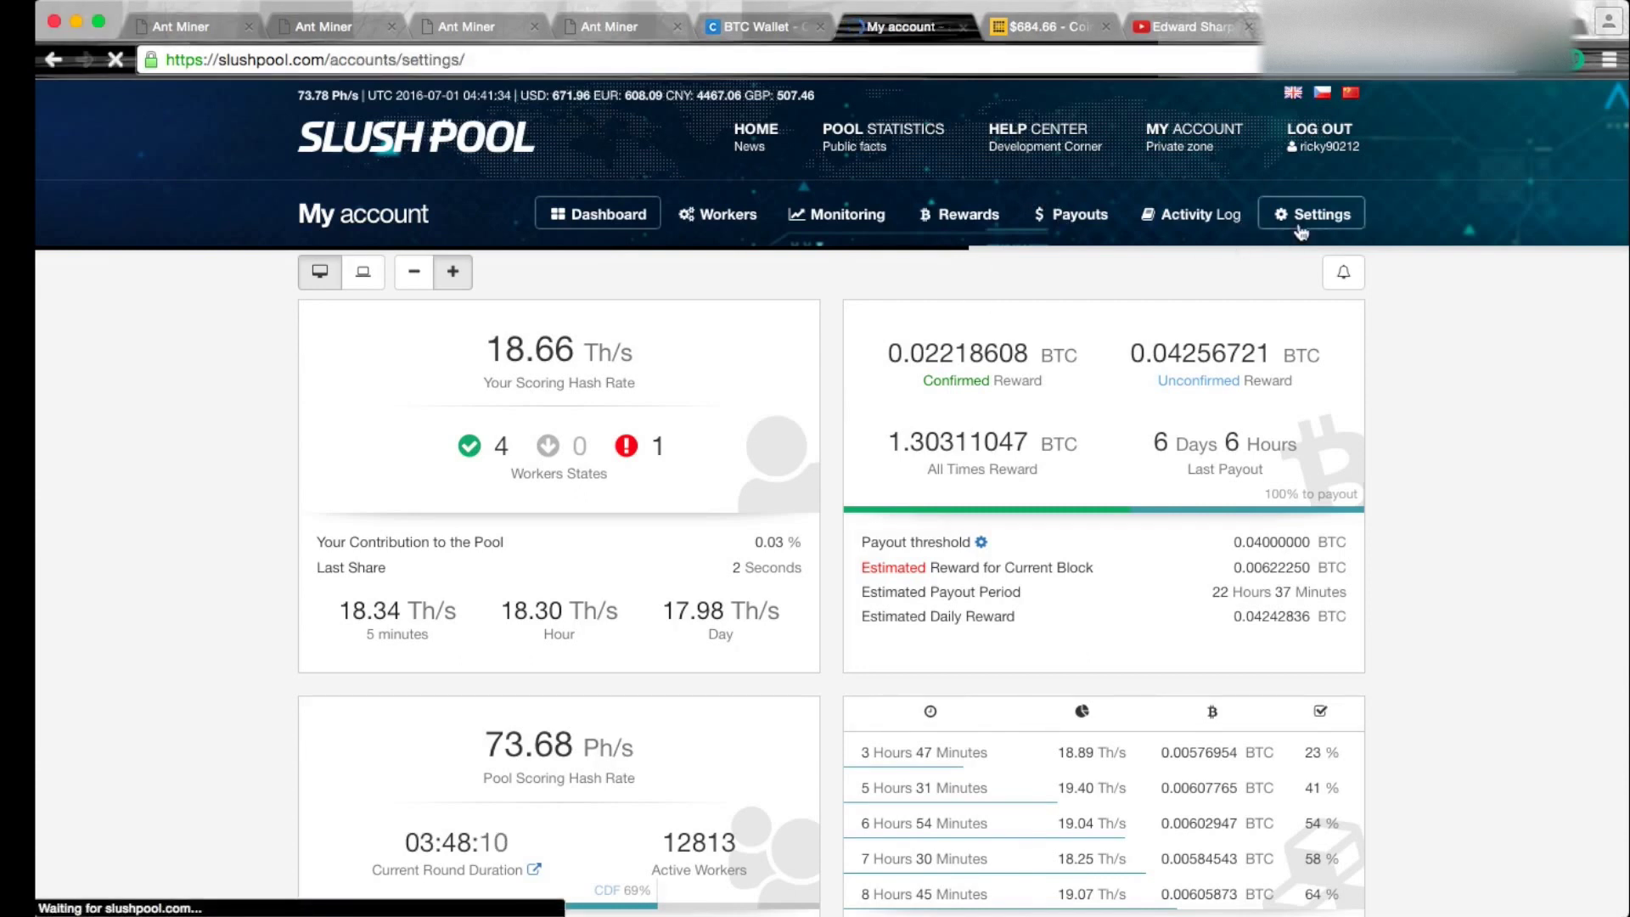
pyautogui.scroll(-4, 710, 533)
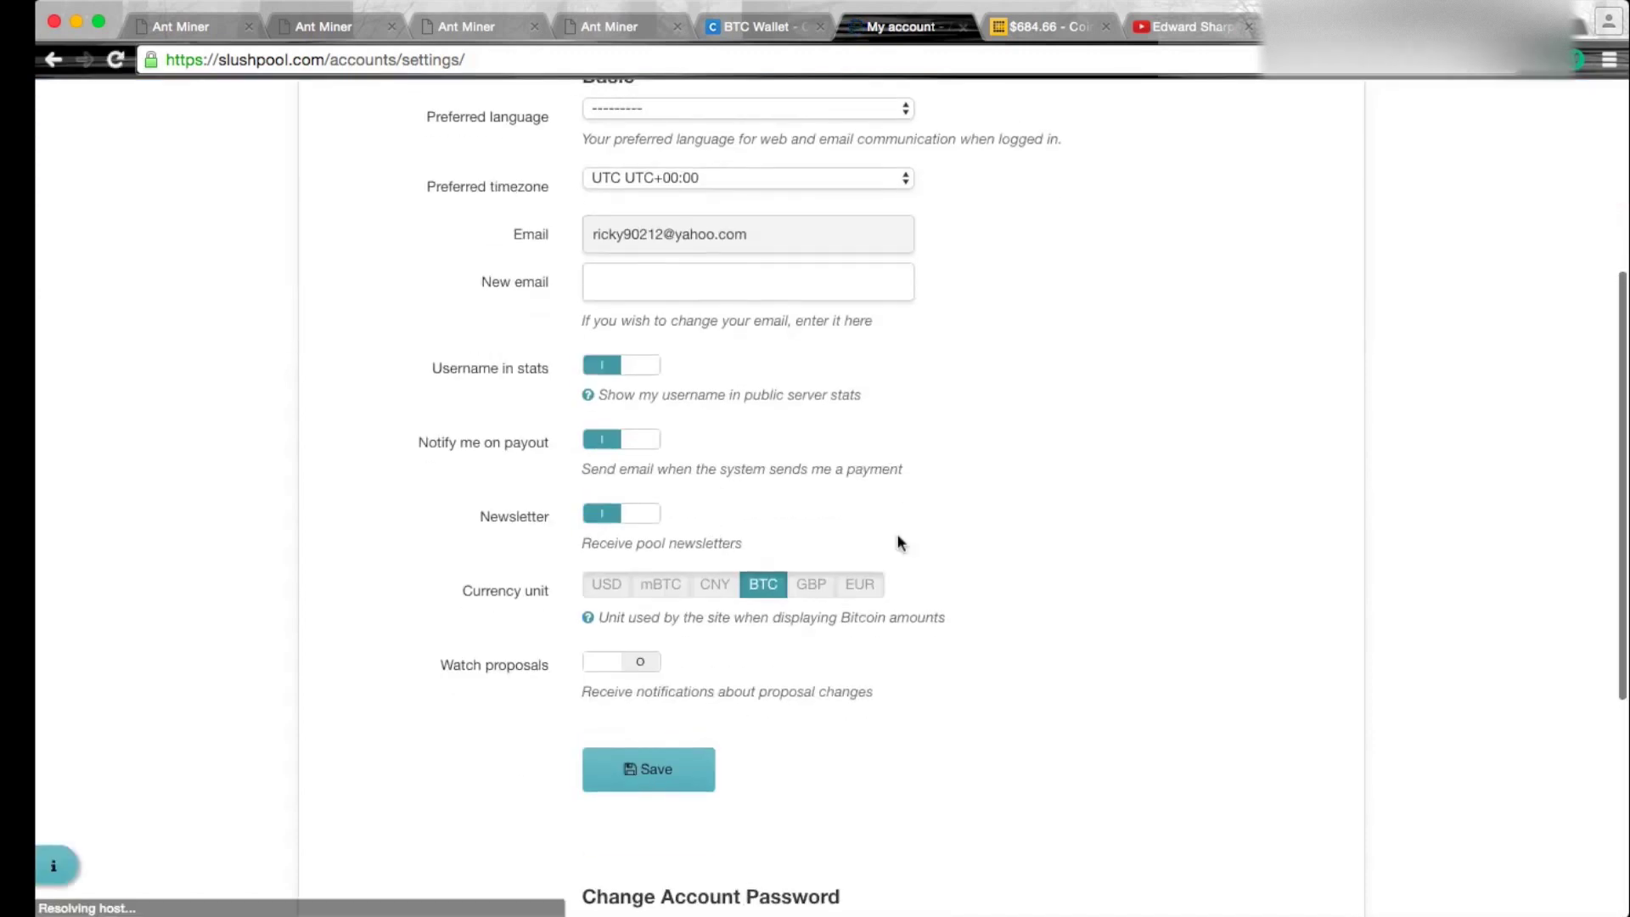
pyautogui.scroll(-5, 901, 542)
pyautogui.scroll(10, 900, 542)
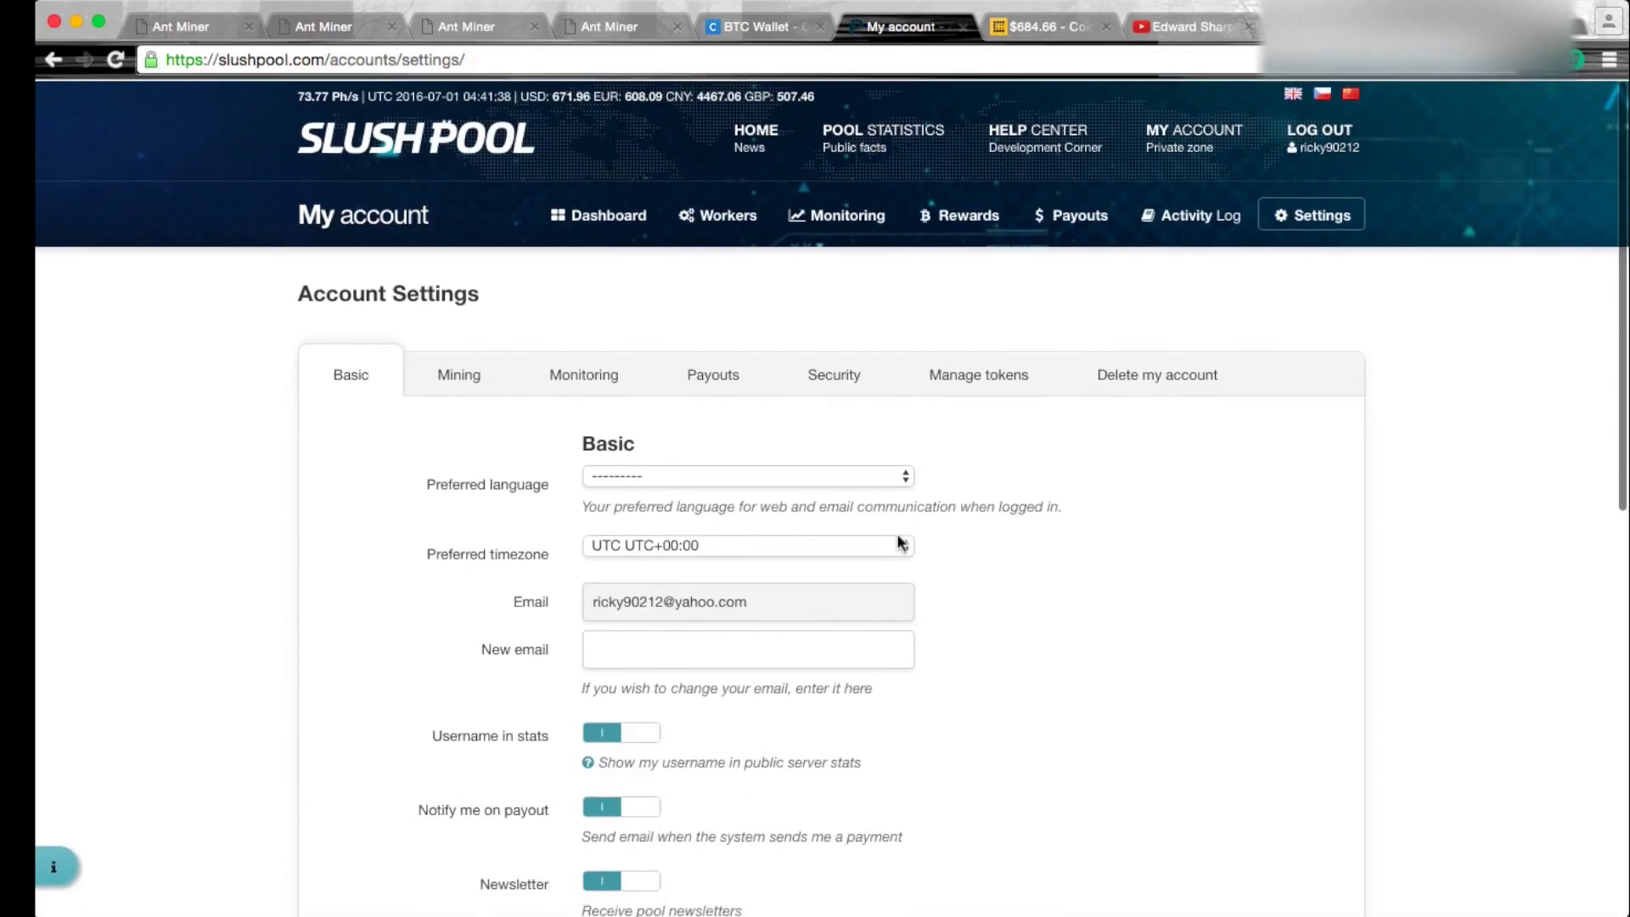
pyautogui.click(716, 386)
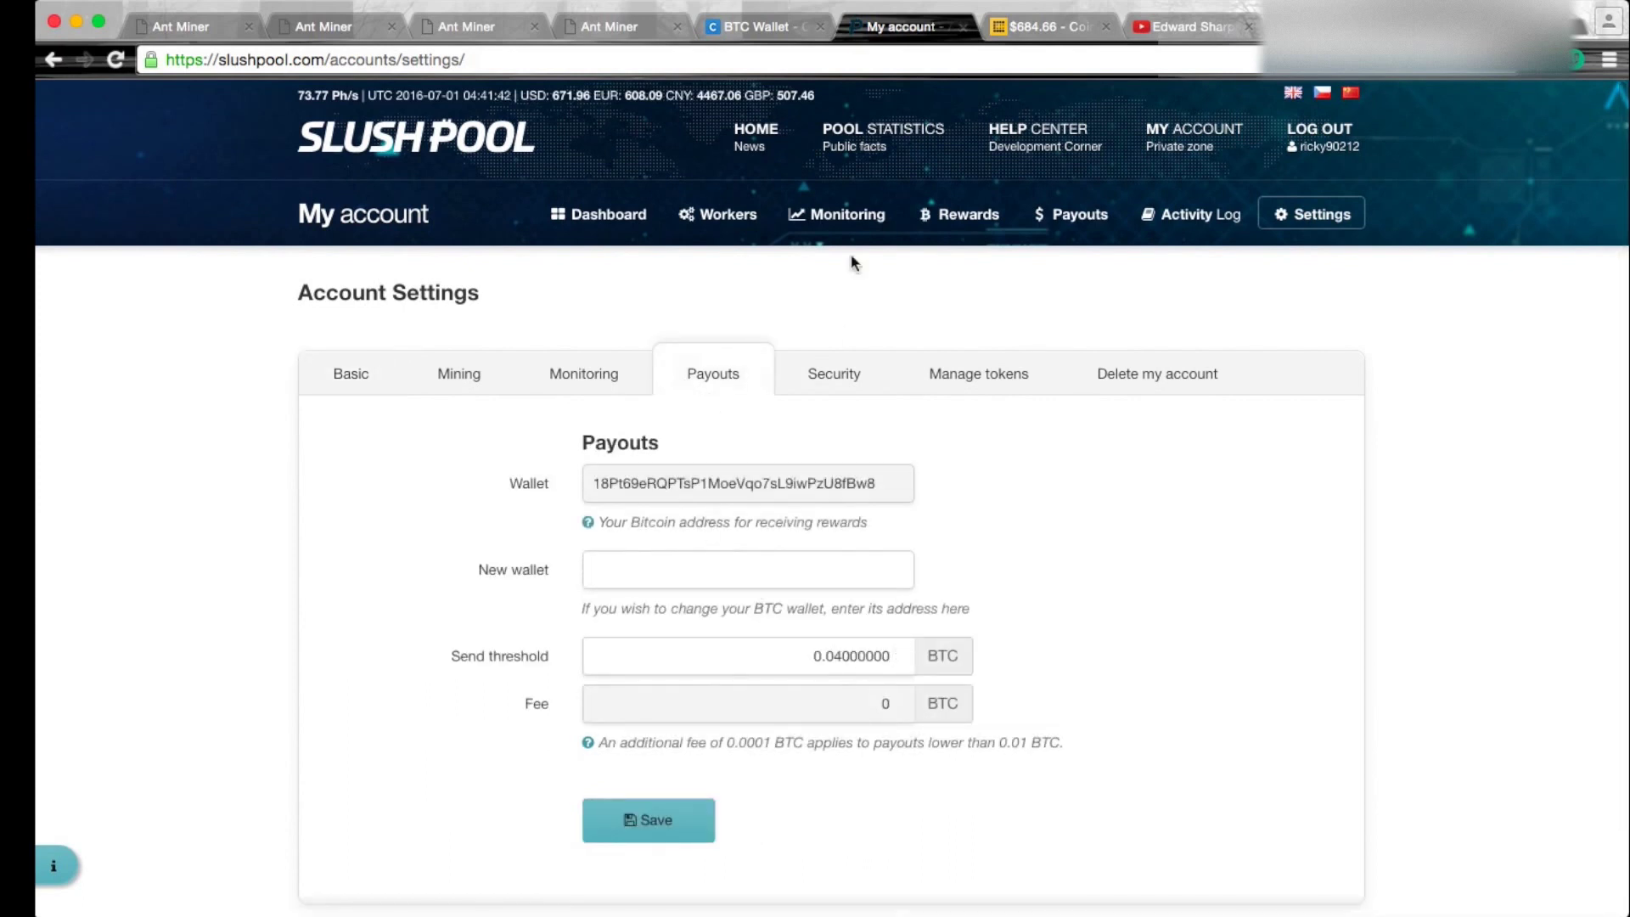
pyautogui.click(730, 225)
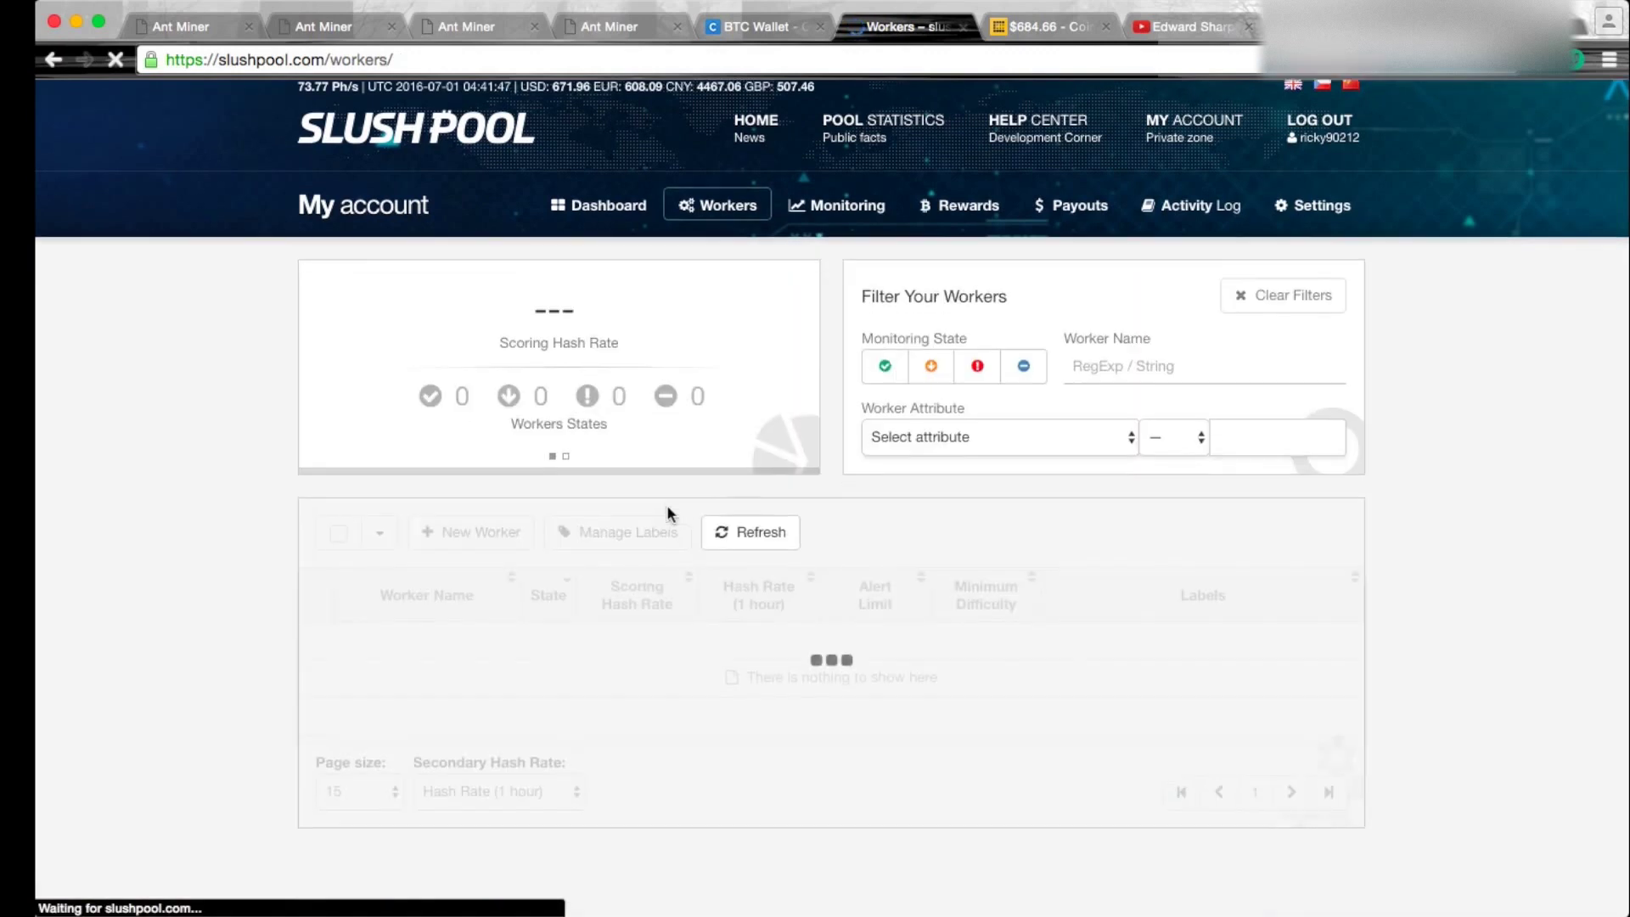
pyautogui.scroll(-3, 666, 505)
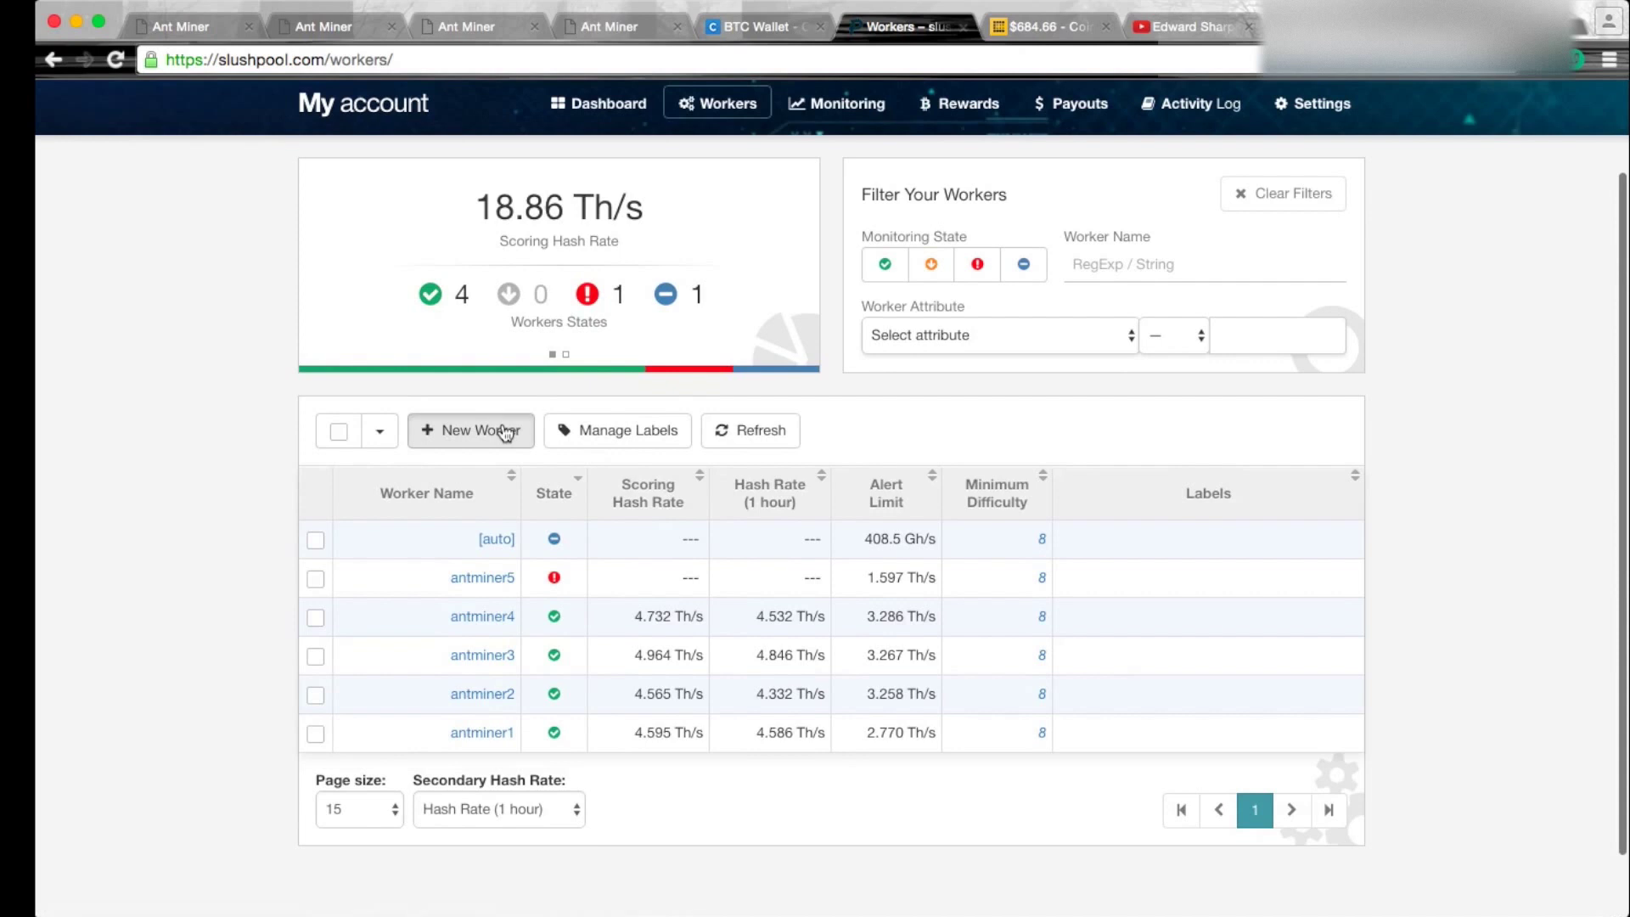
pyautogui.click(461, 429)
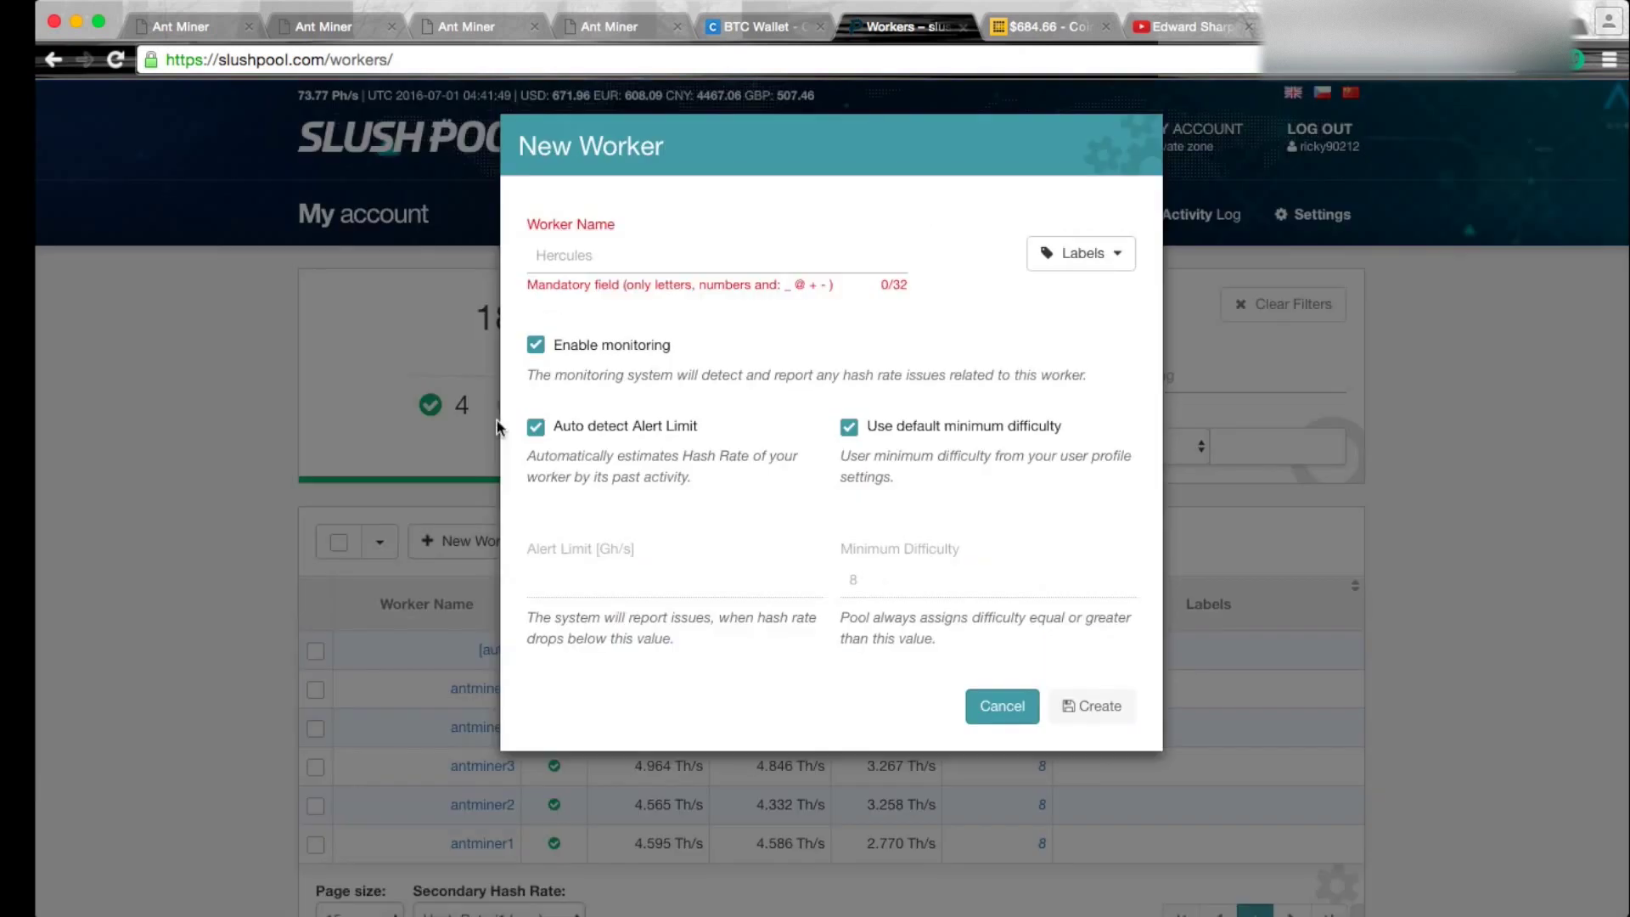
pyautogui.click(992, 713)
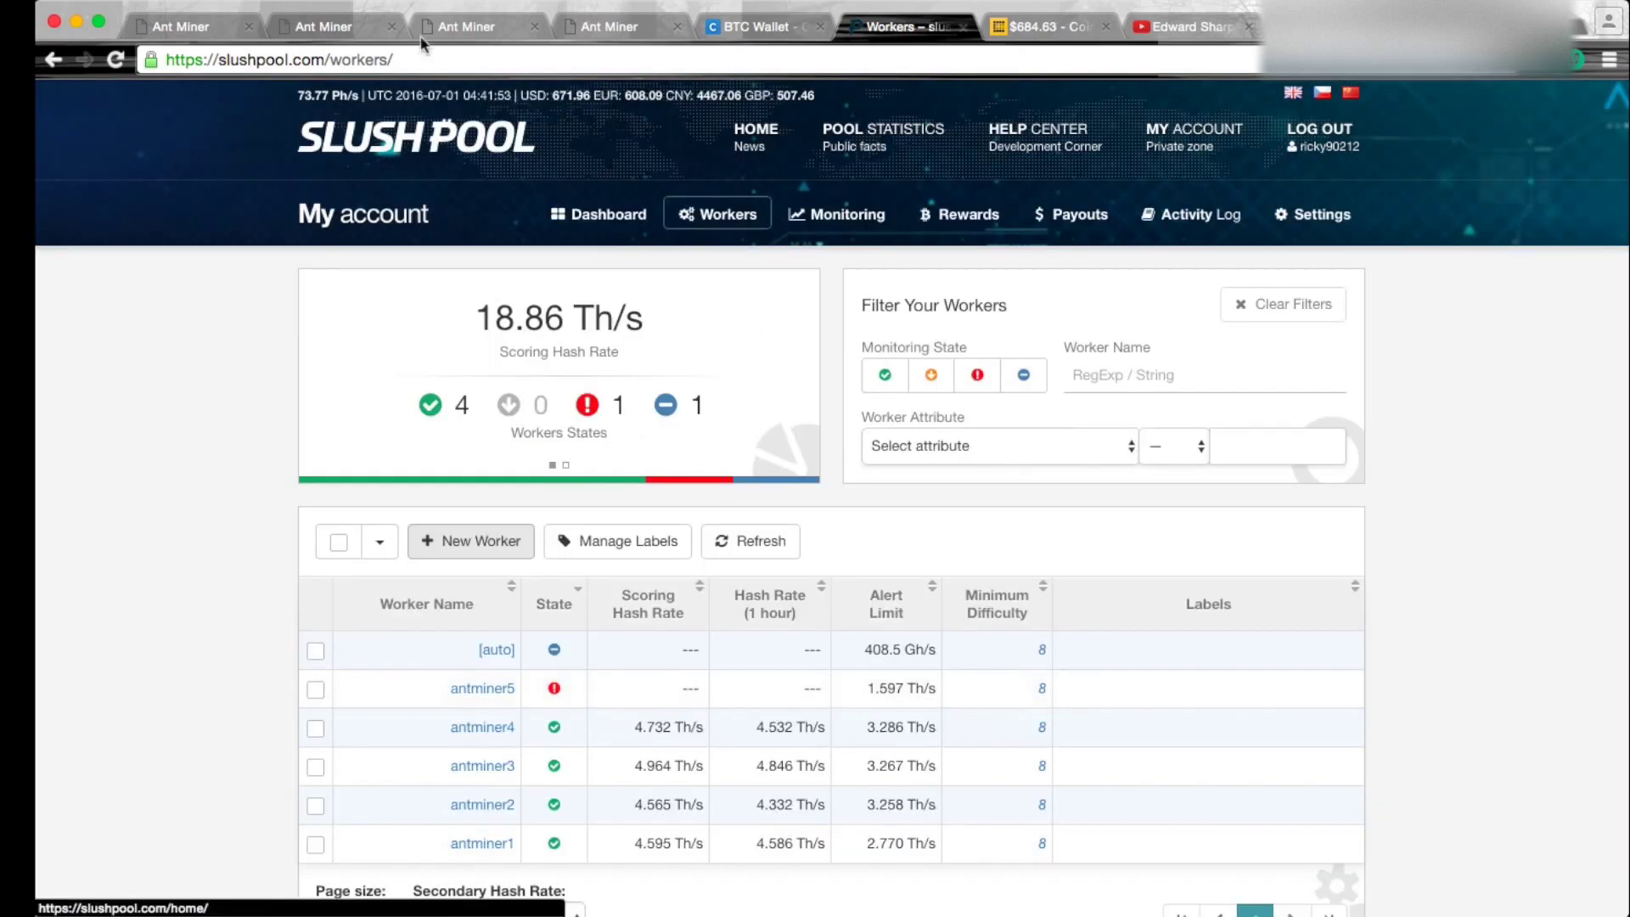
pyautogui.click(451, 28)
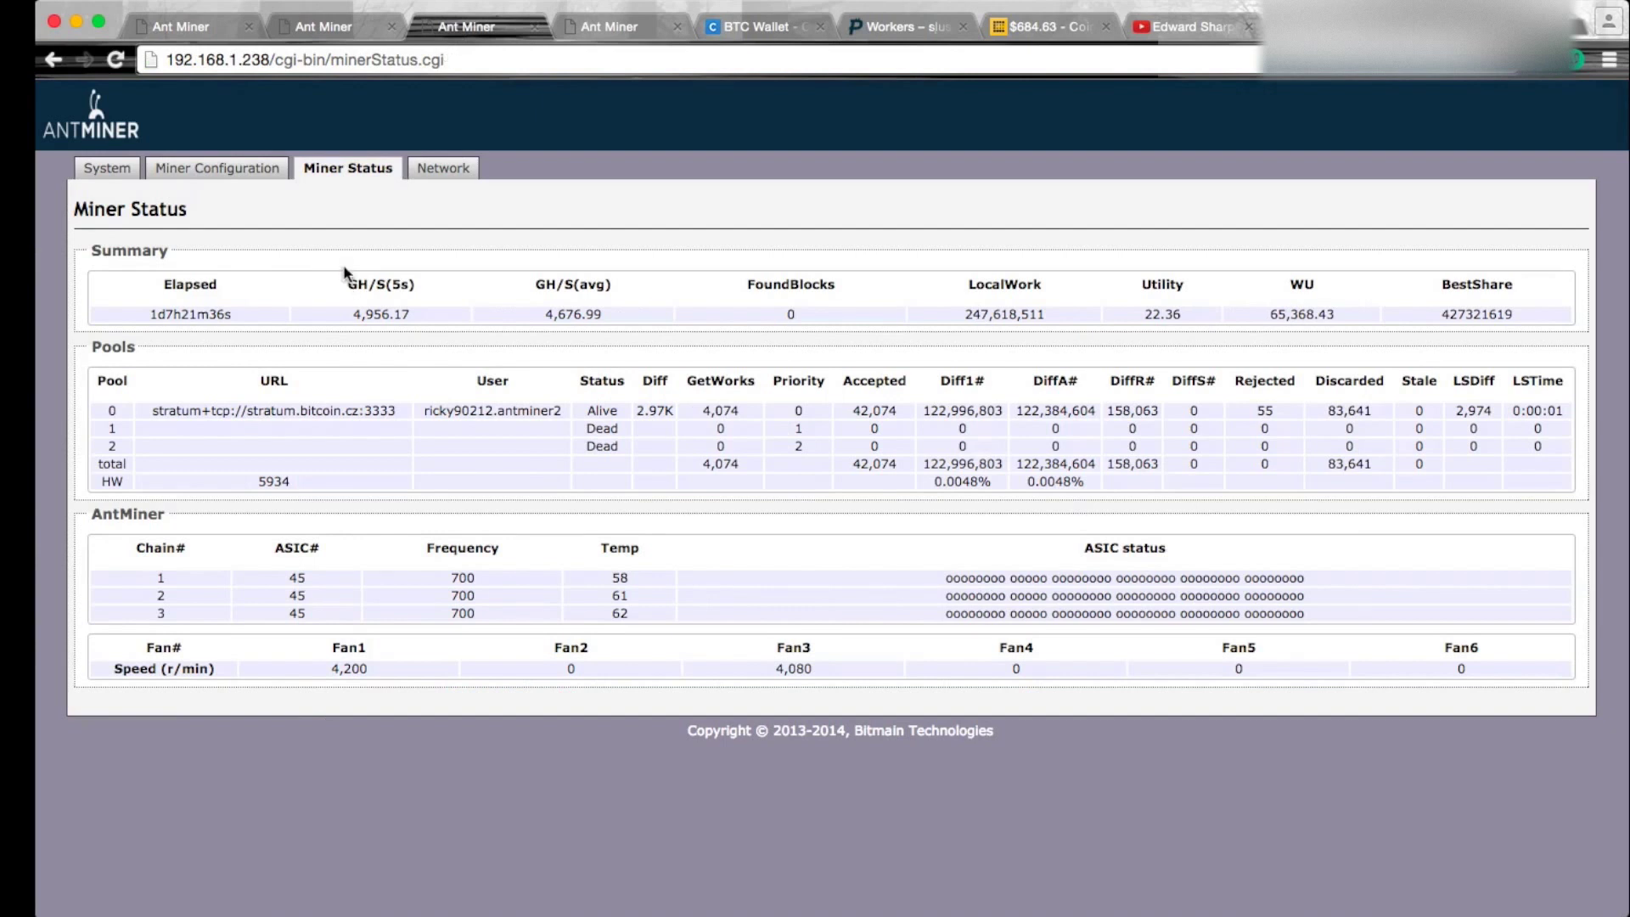
pyautogui.click(263, 175)
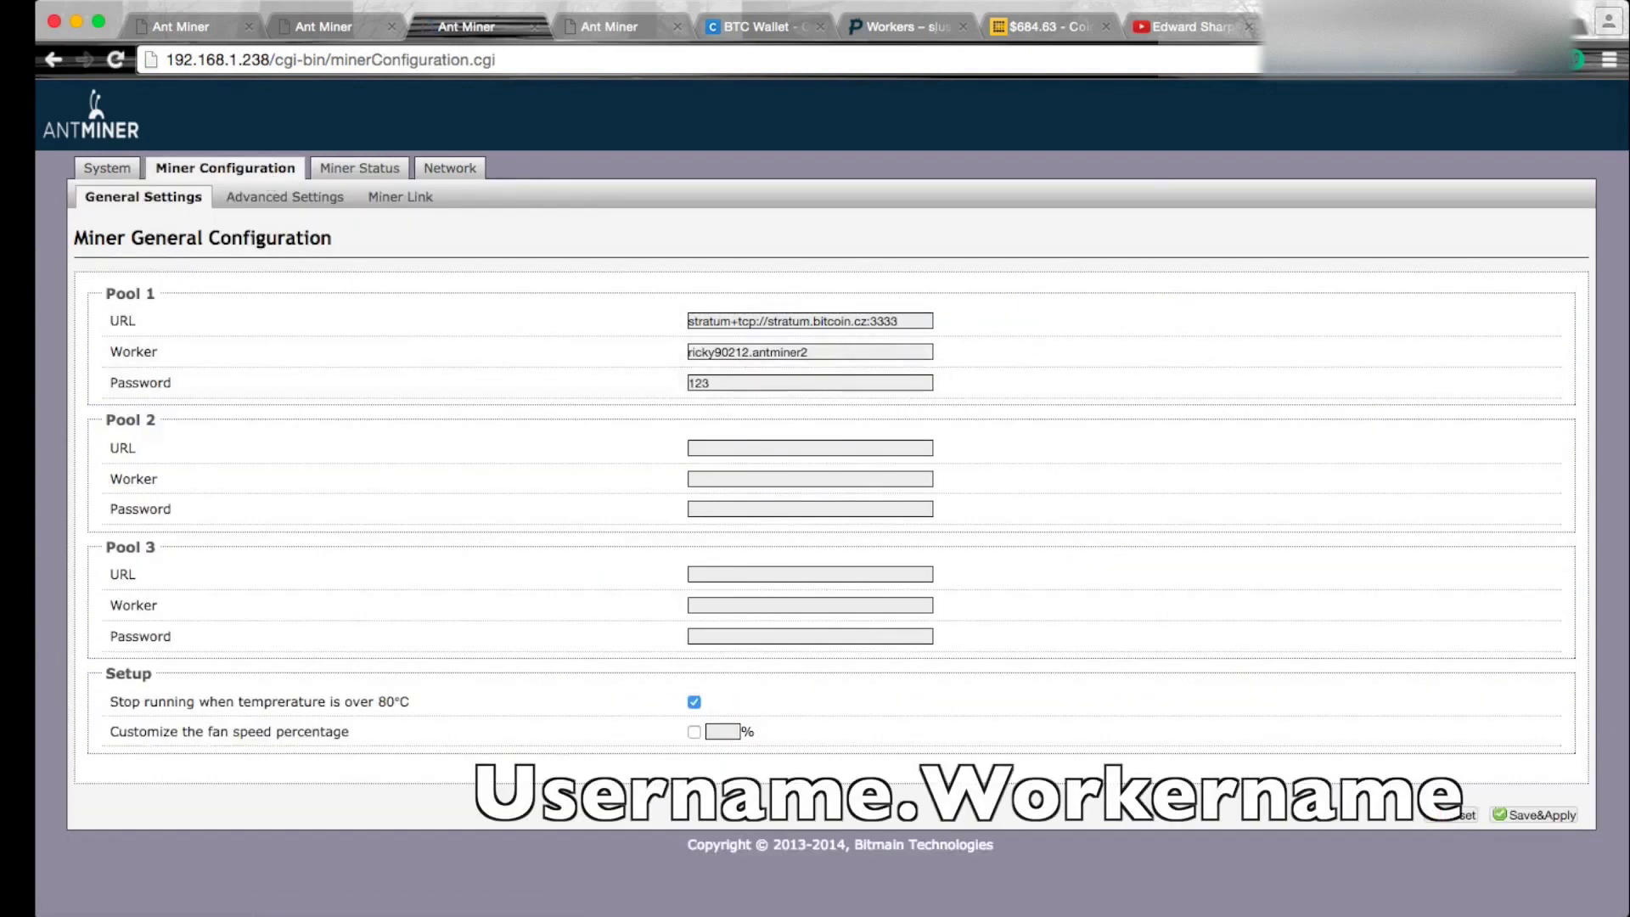
pyautogui.click(904, 26)
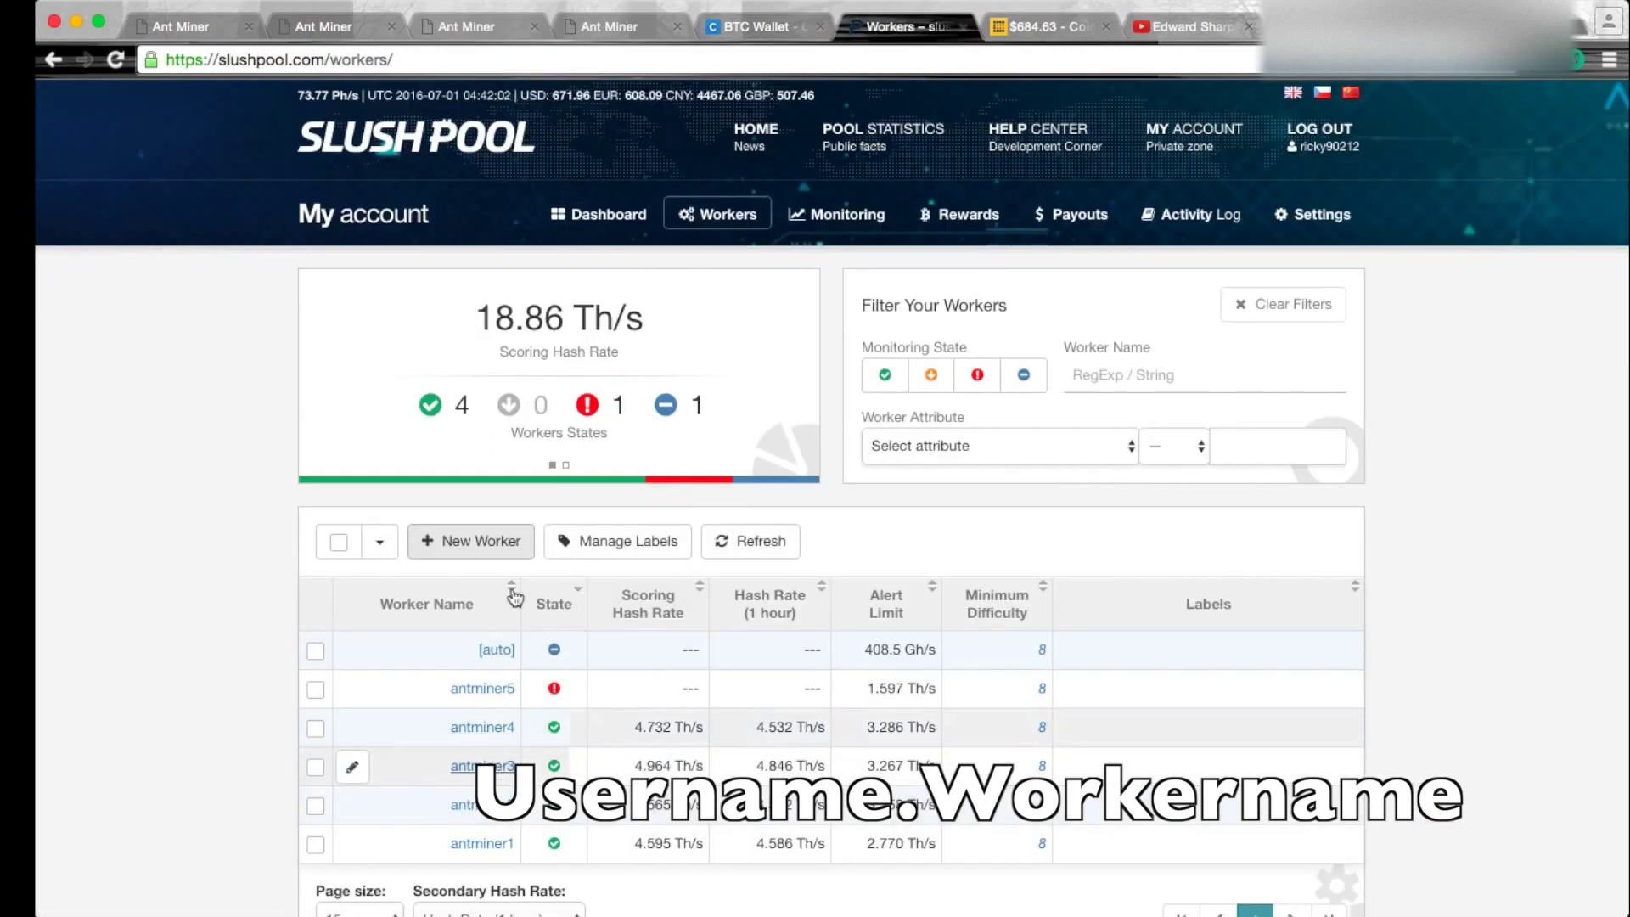
pyautogui.click(469, 547)
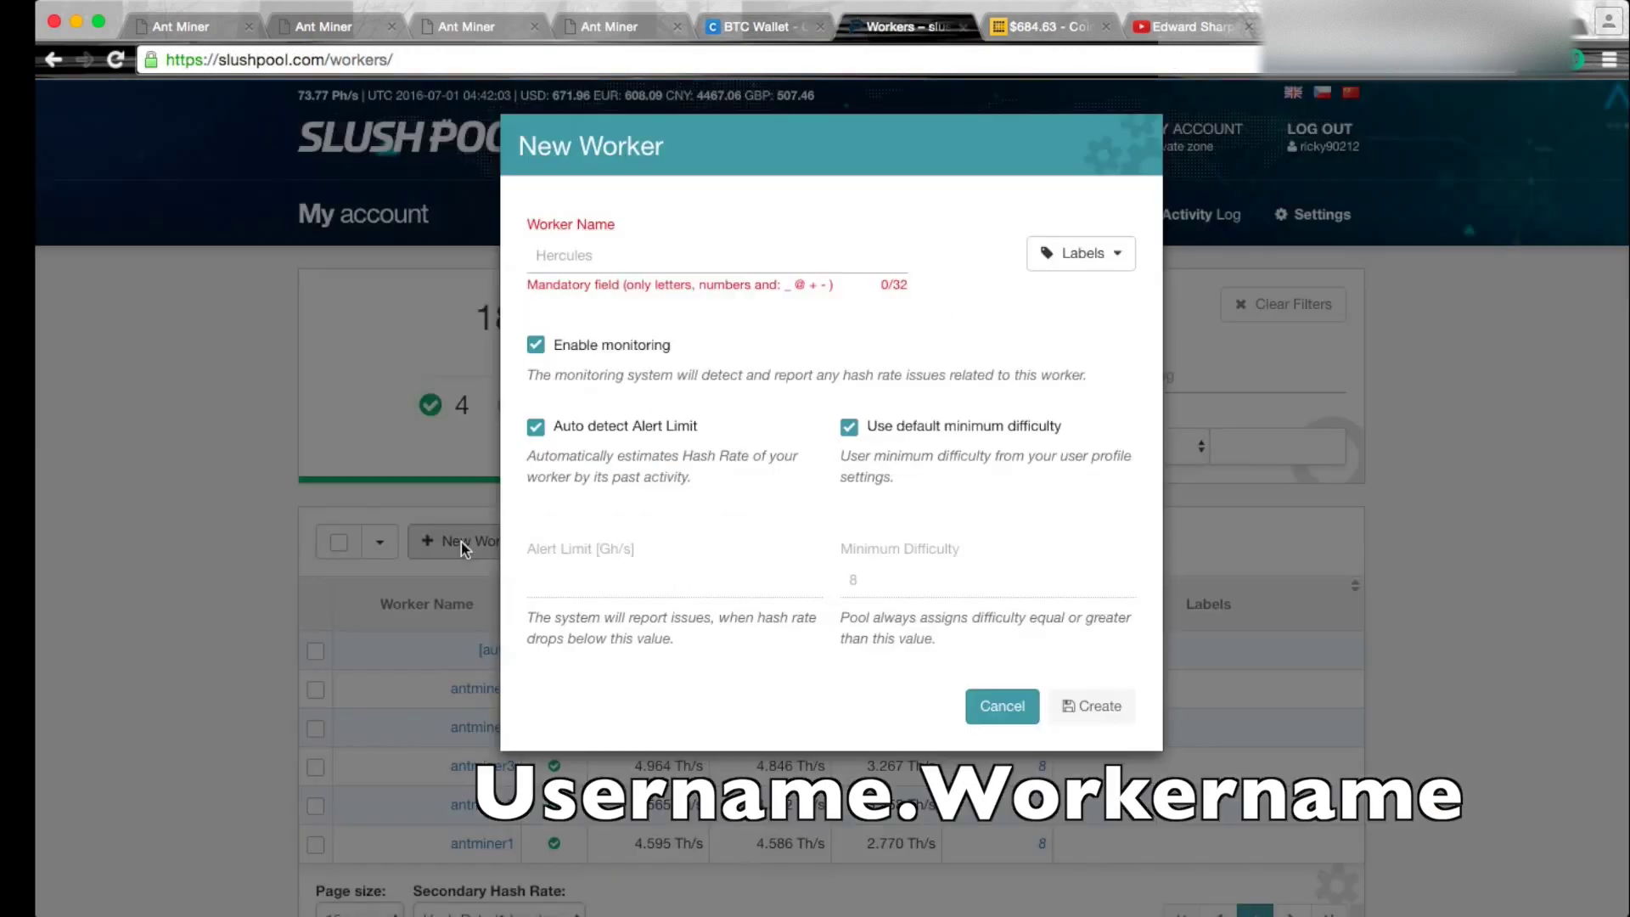
pyautogui.click(1002, 707)
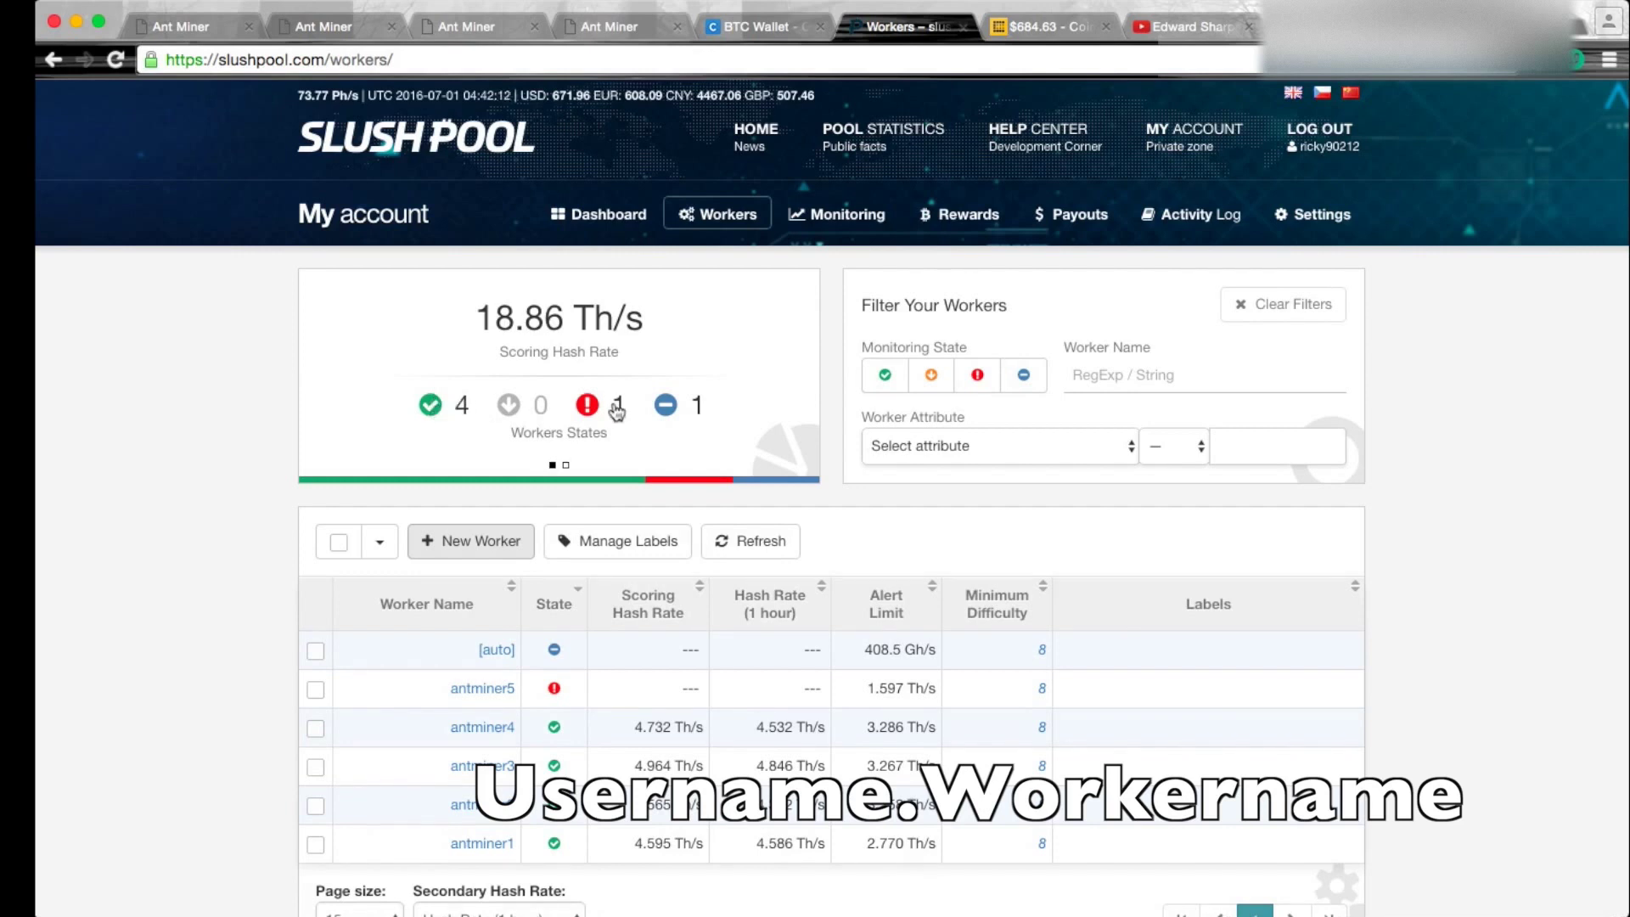
pyautogui.click(599, 219)
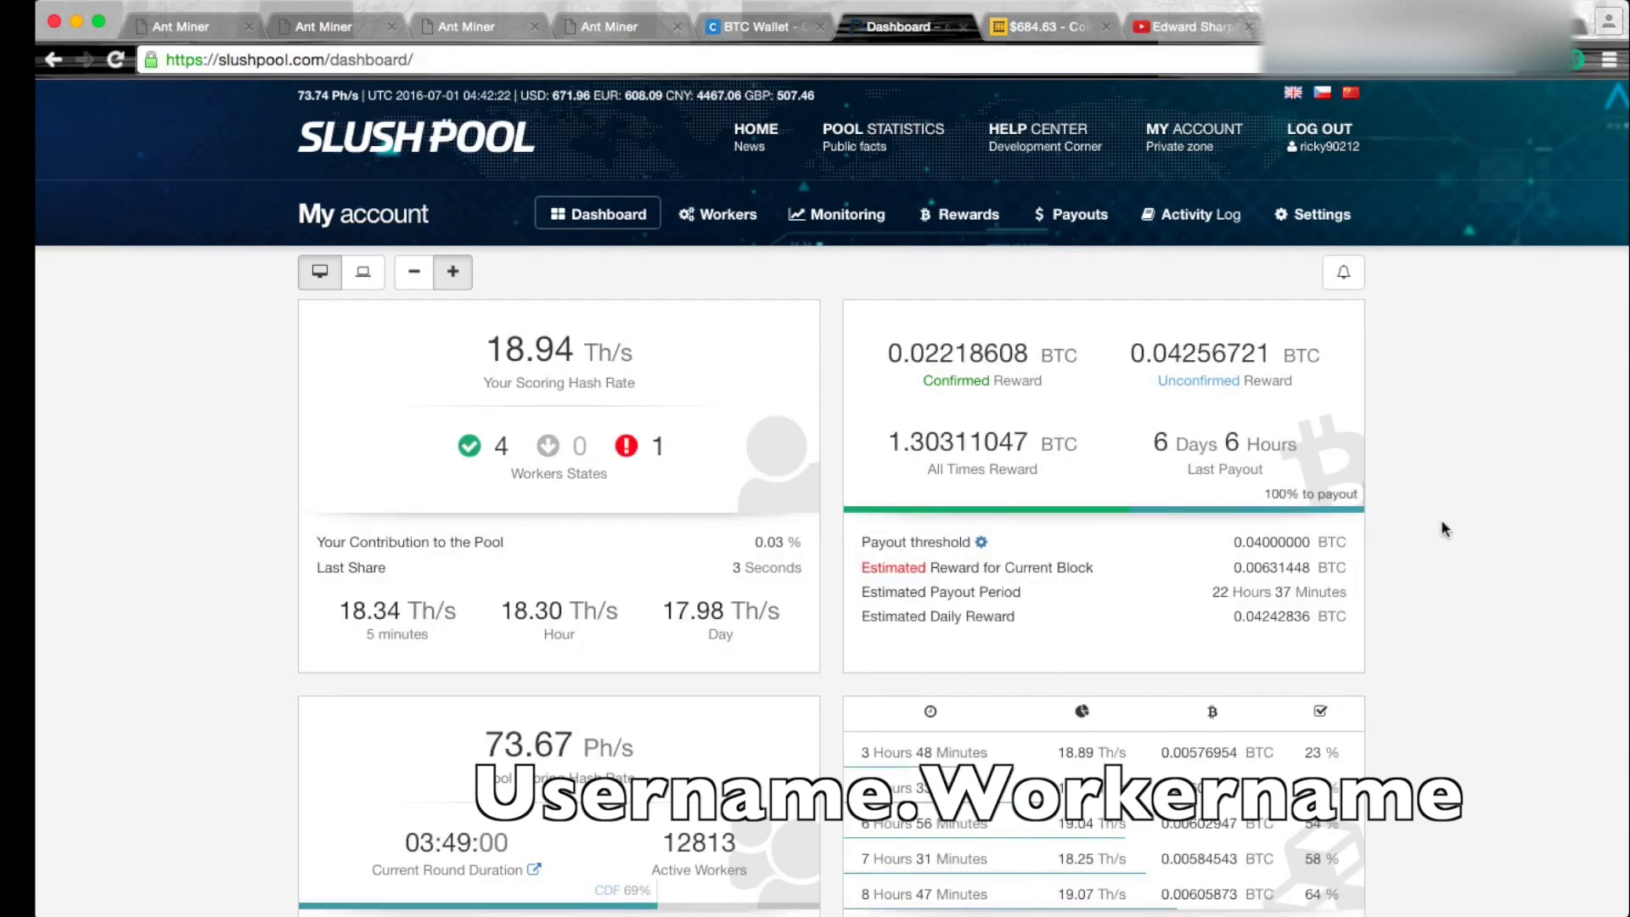
# Scroll through the Slush Pool dashboard's hash rate, reward and block panels
pyautogui.scroll(-3, 1445, 528)
pyautogui.scroll(-5, 1370, 635)
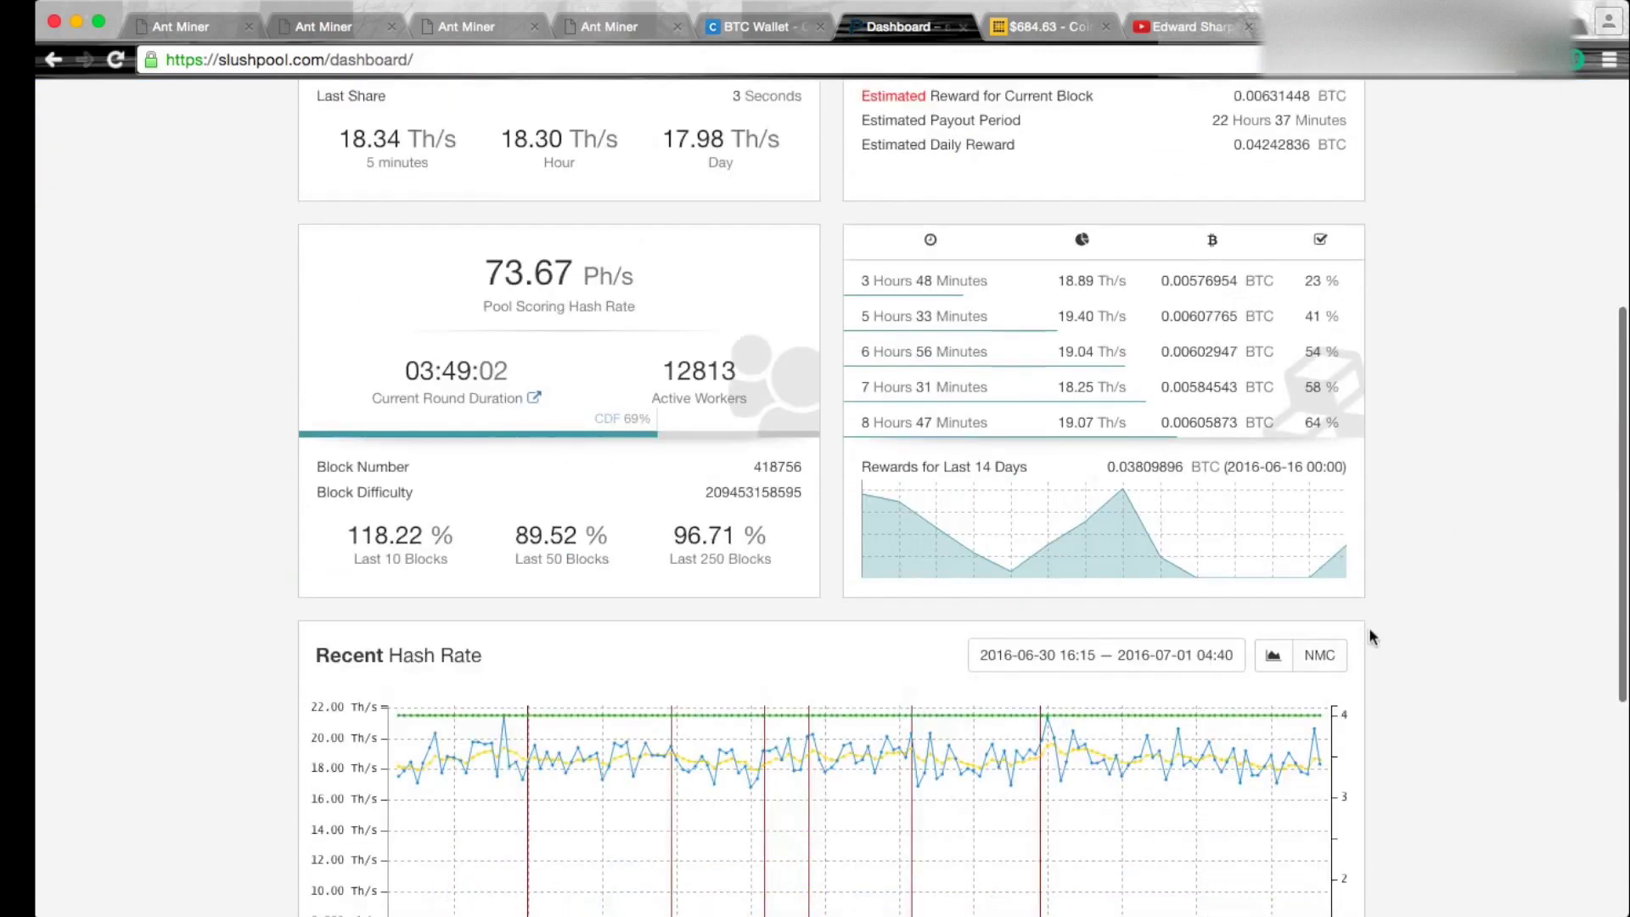
pyautogui.scroll(-3, 1369, 627)
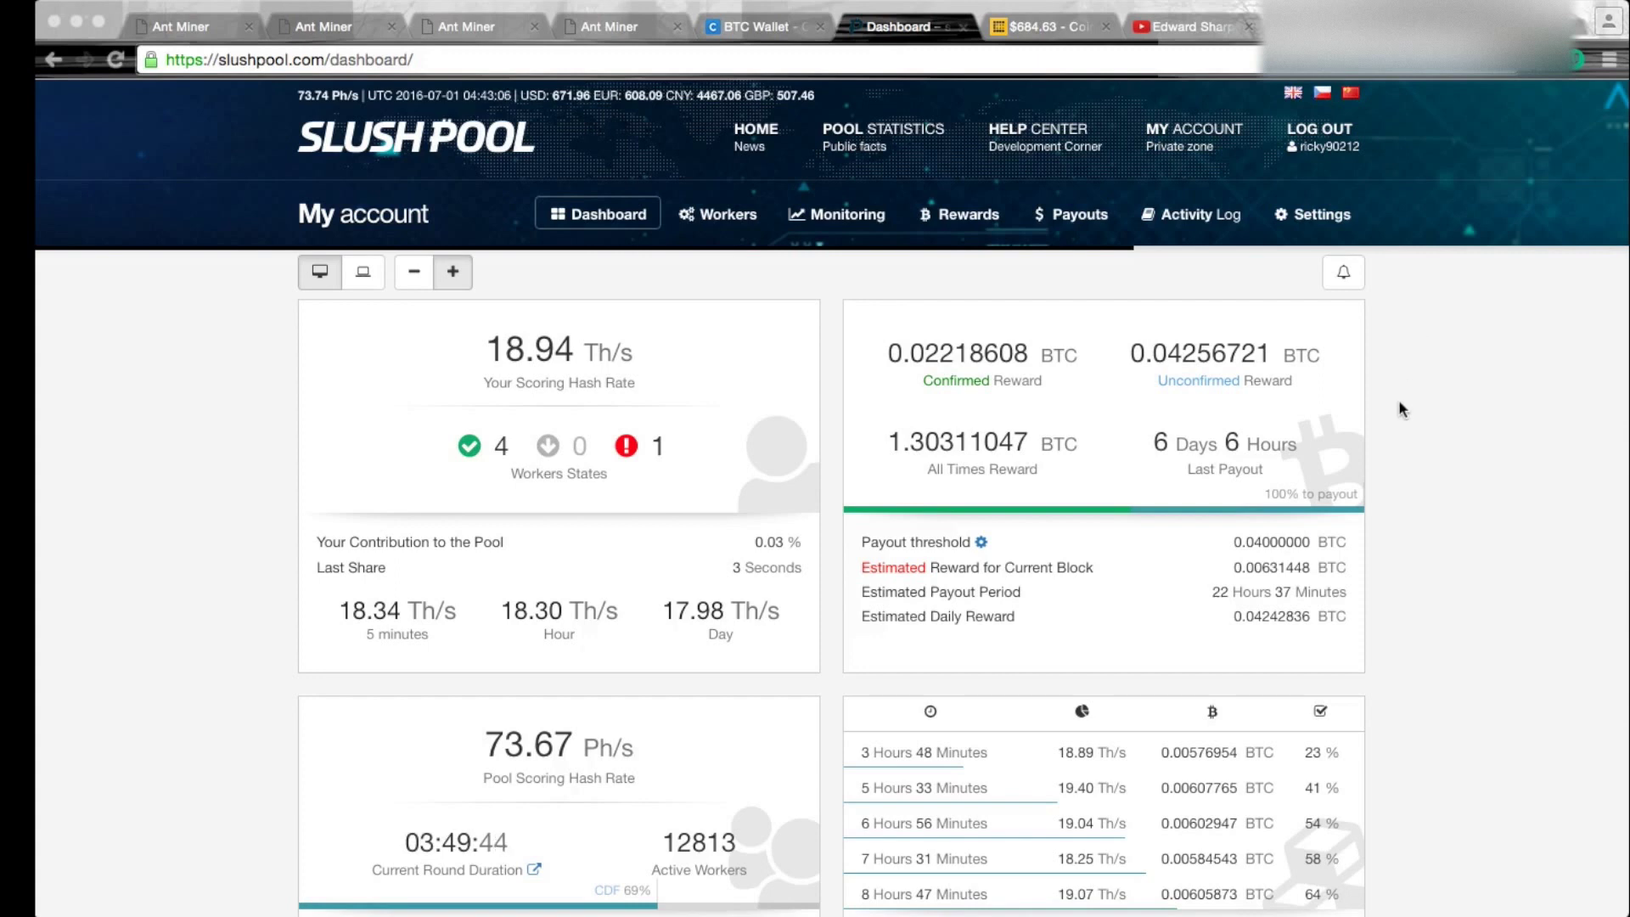
pyautogui.scroll(-3, 1397, 466)
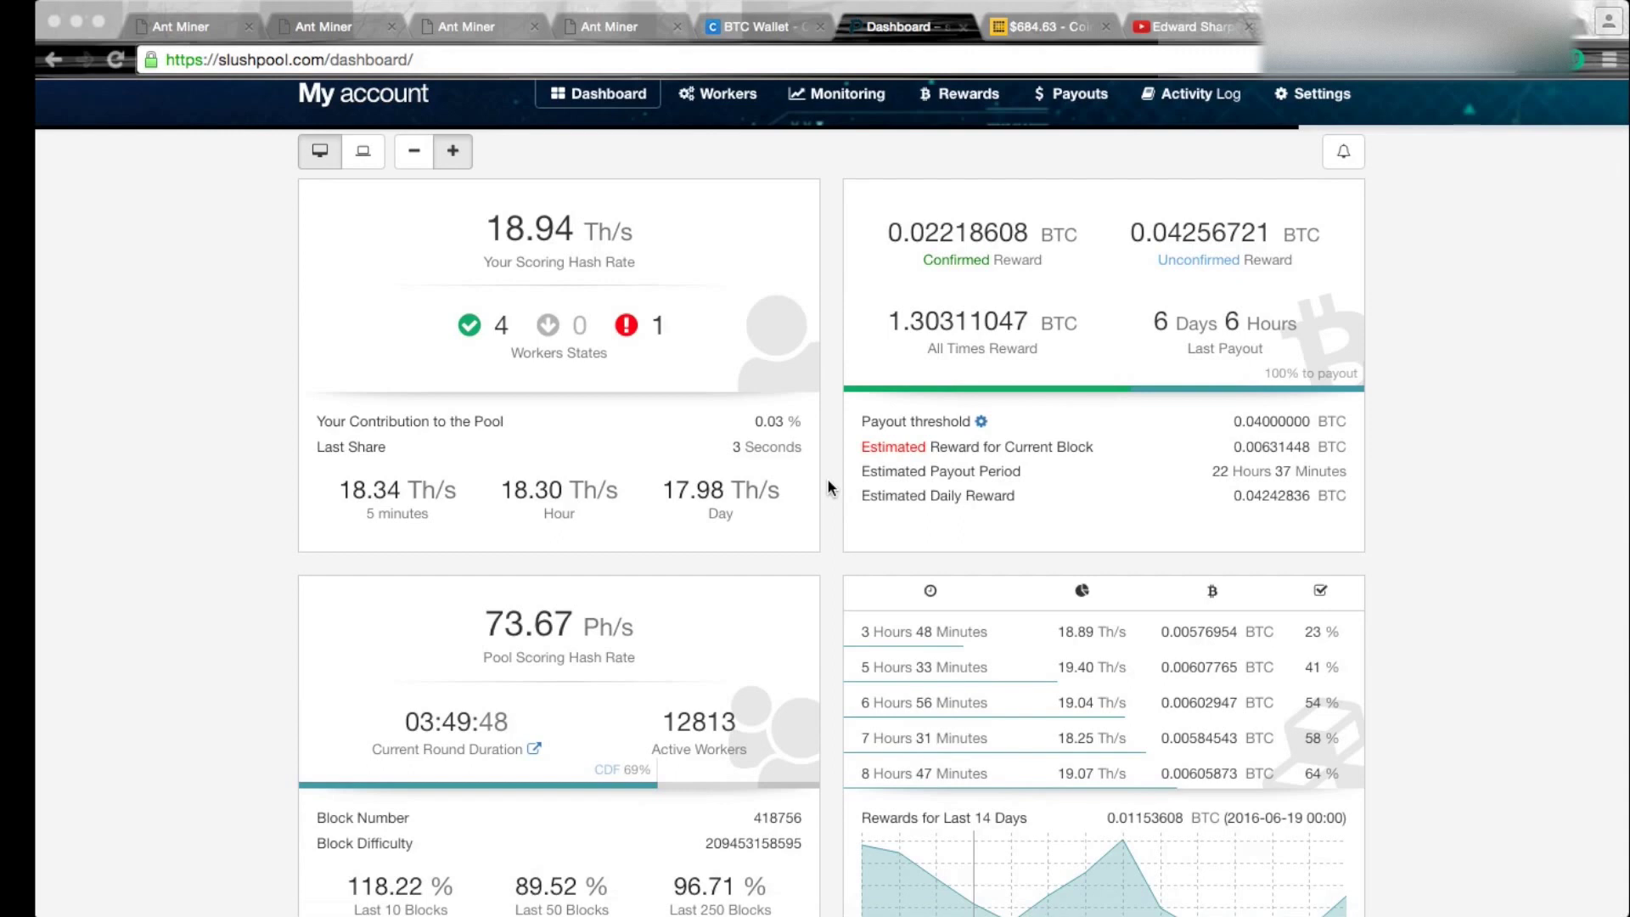
pyautogui.scroll(-10, 827, 481)
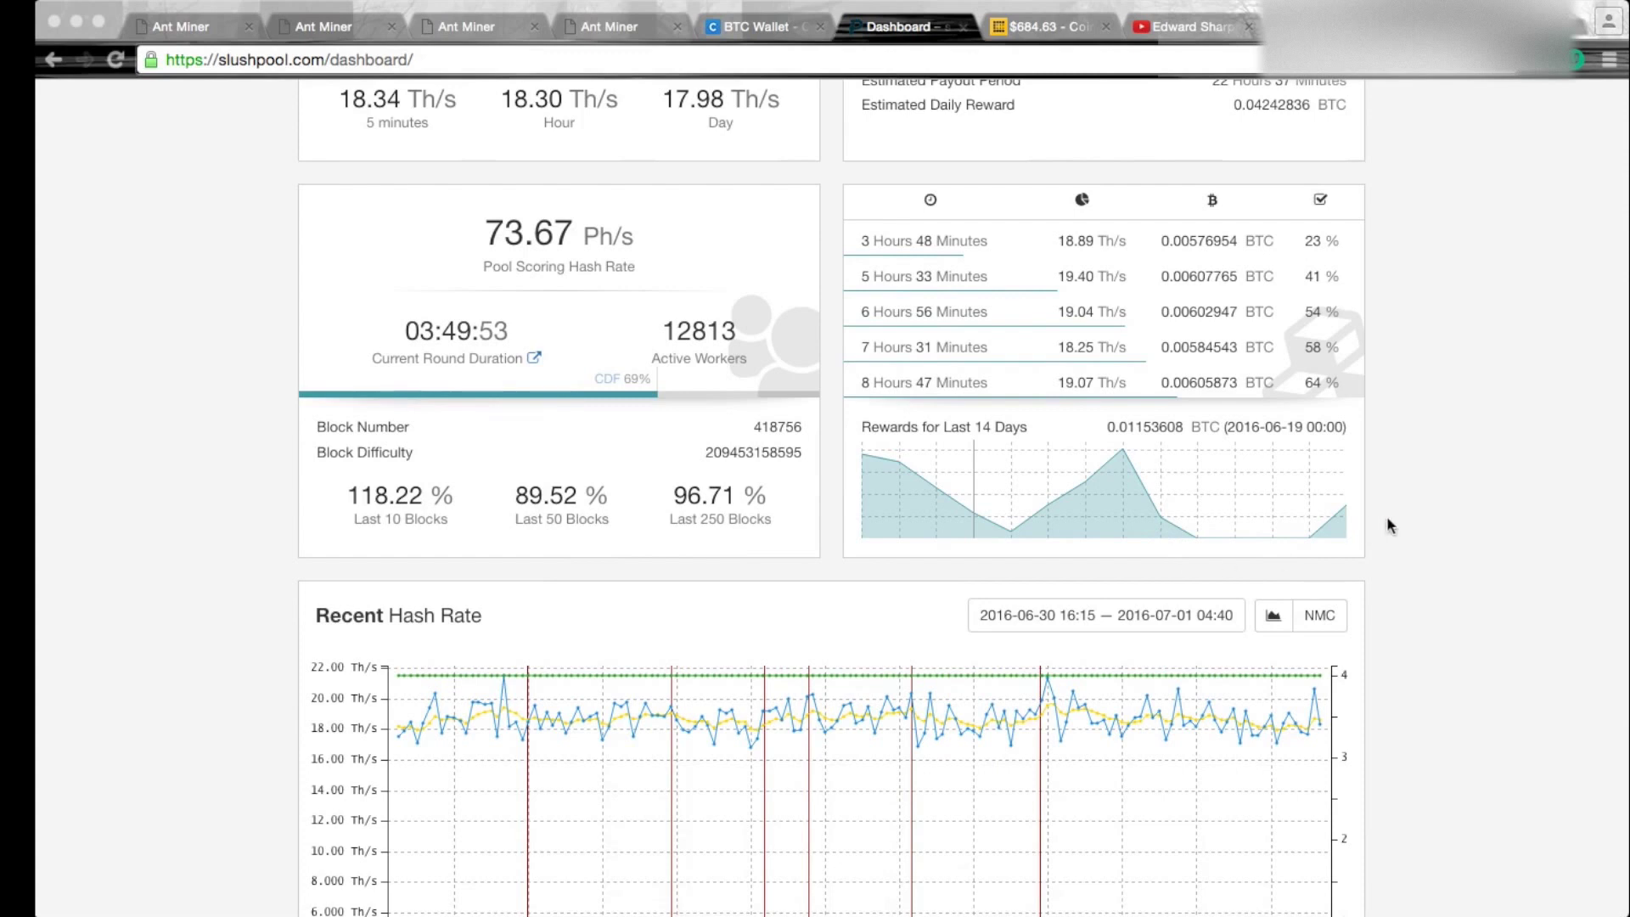
pyautogui.scroll(13, 1389, 515)
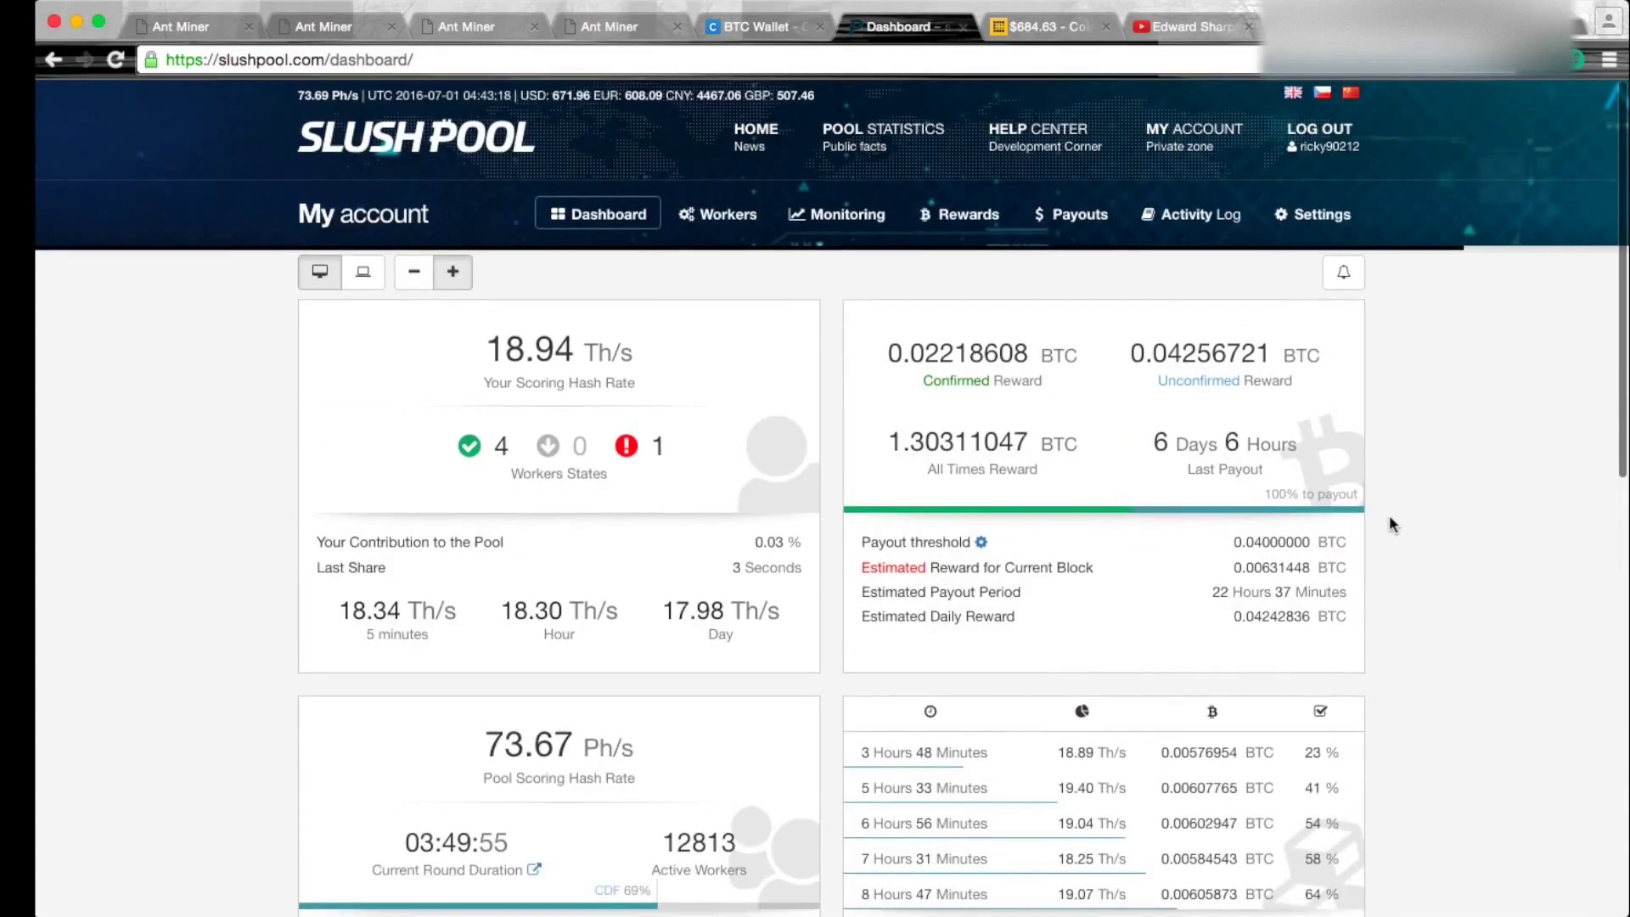
pyautogui.scroll(-8, 1390, 515)
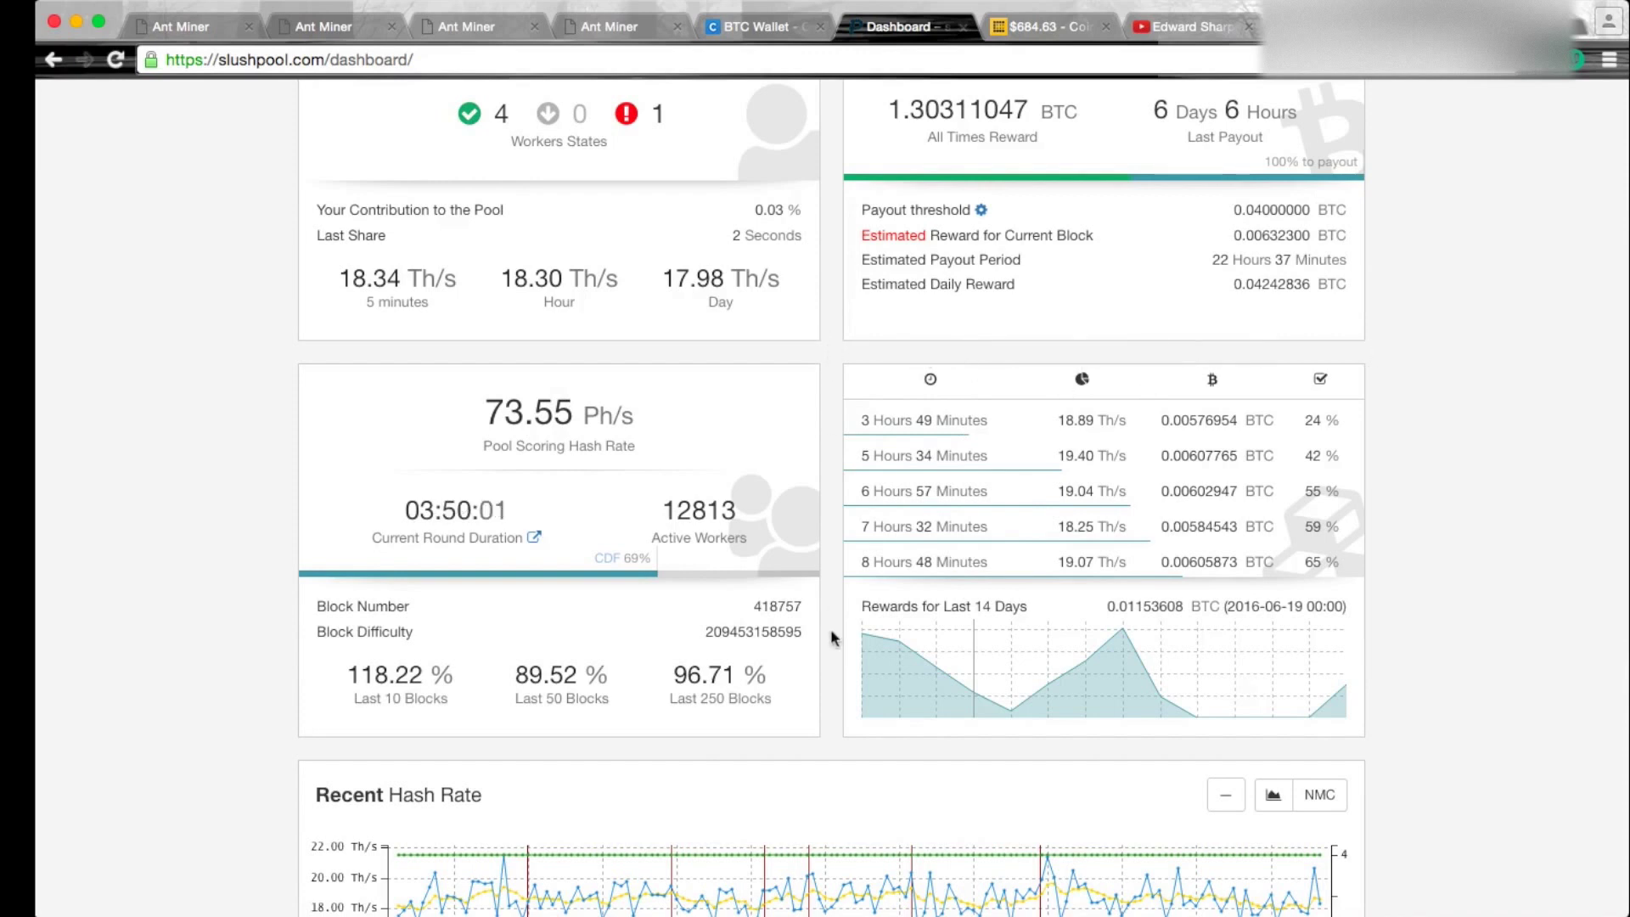
pyautogui.scroll(4, 828, 679)
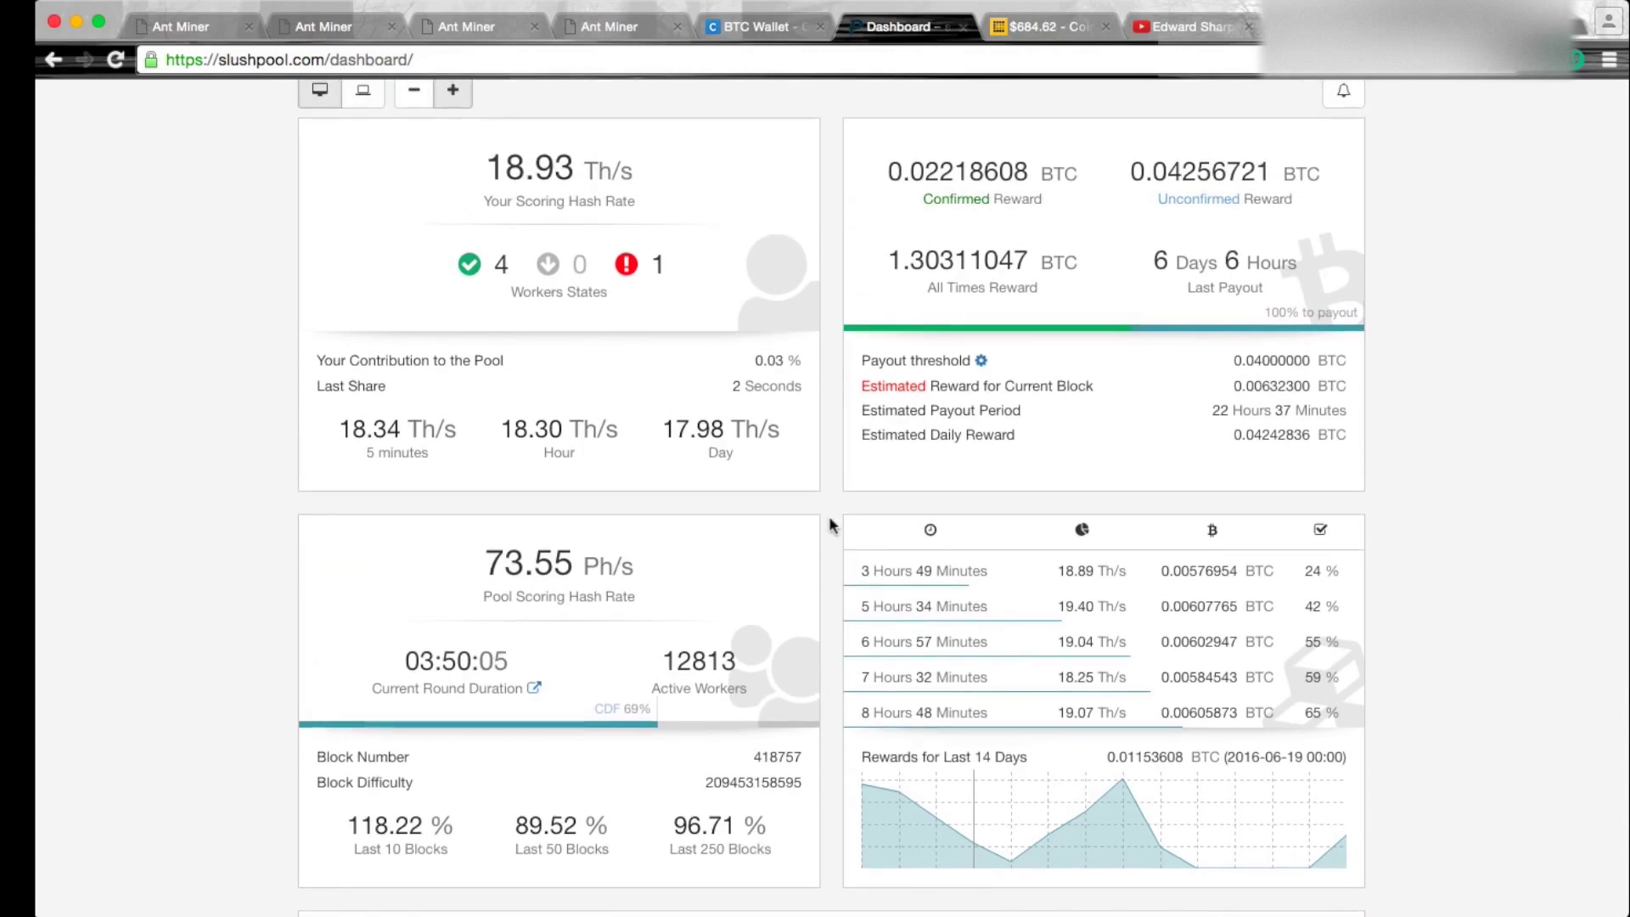
pyautogui.scroll(5, 828, 507)
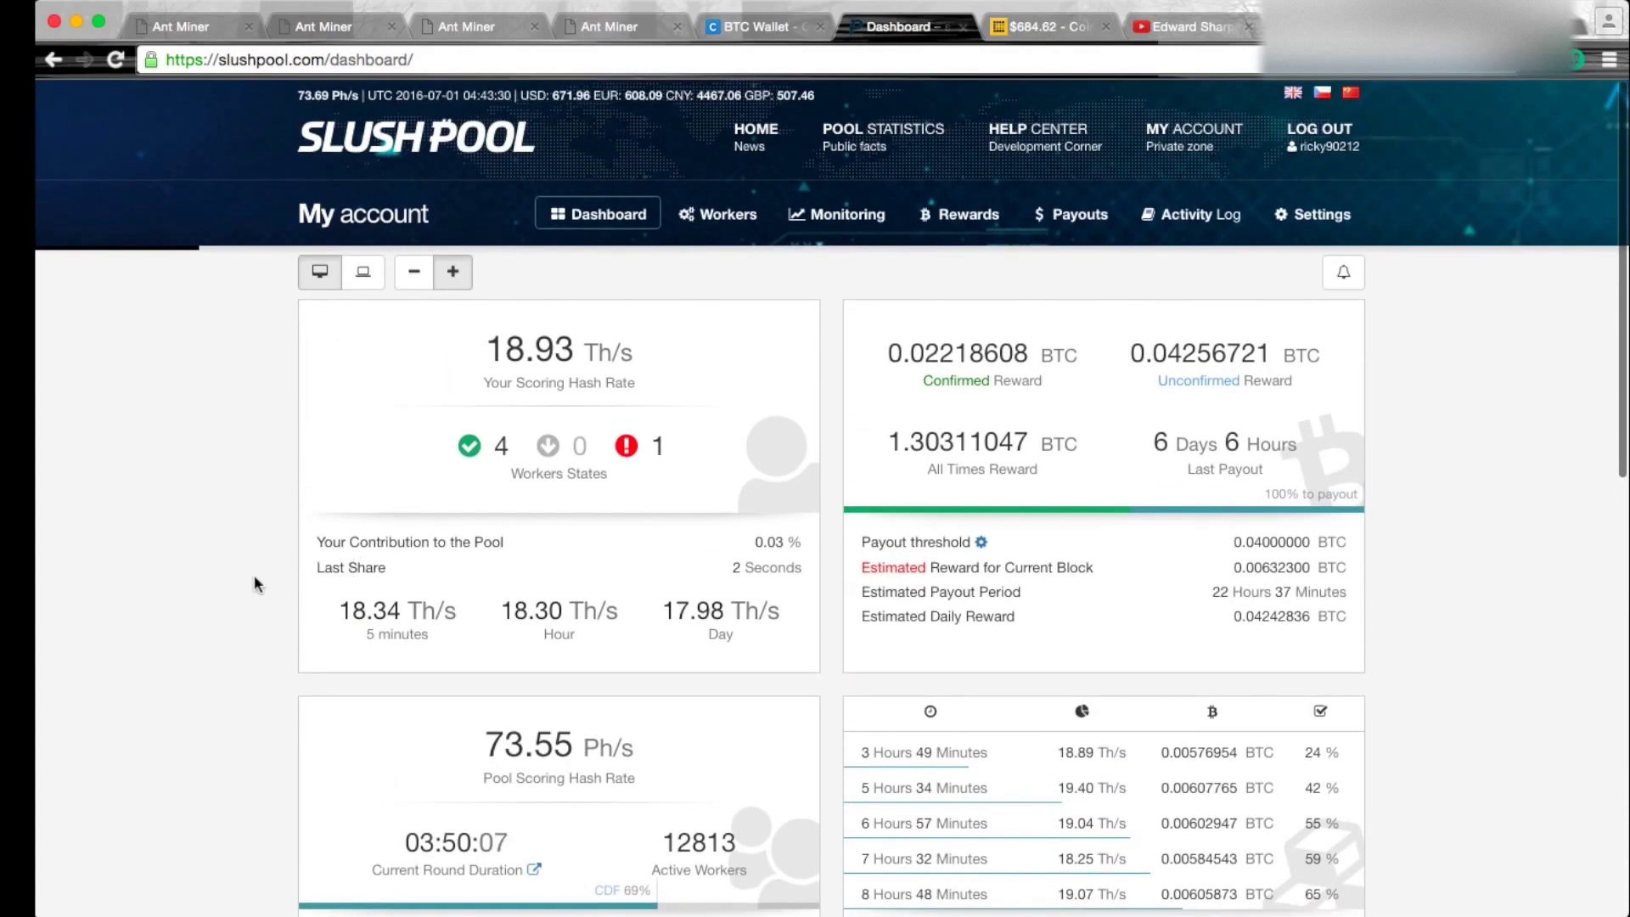
pyautogui.scroll(-1, 255, 565)
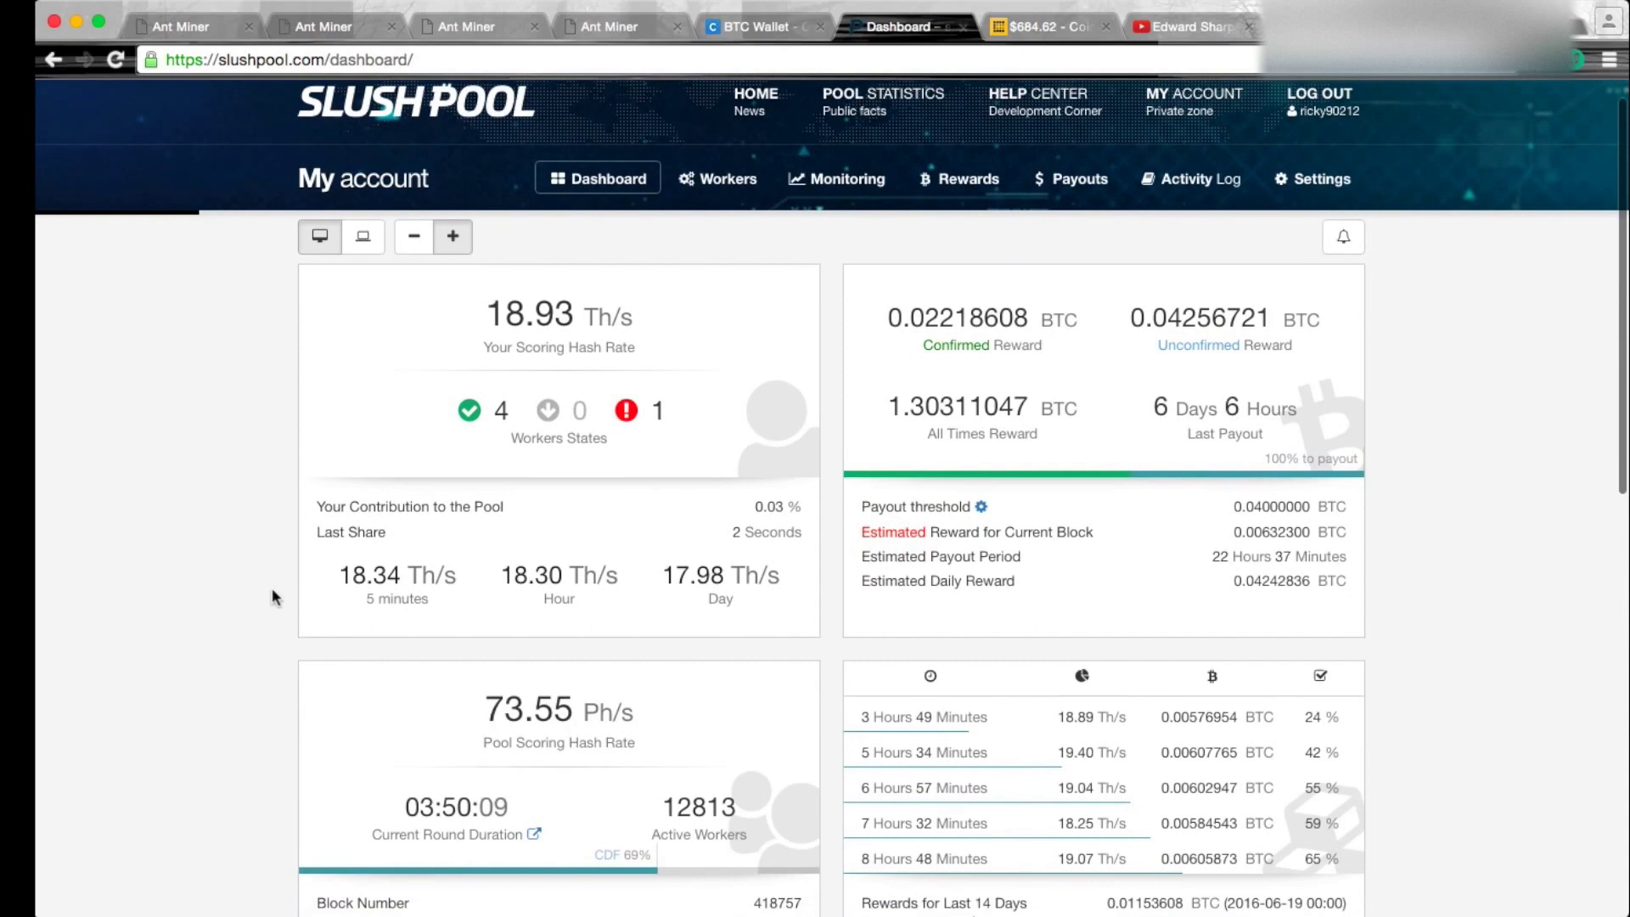
pyautogui.scroll(-5, 272, 597)
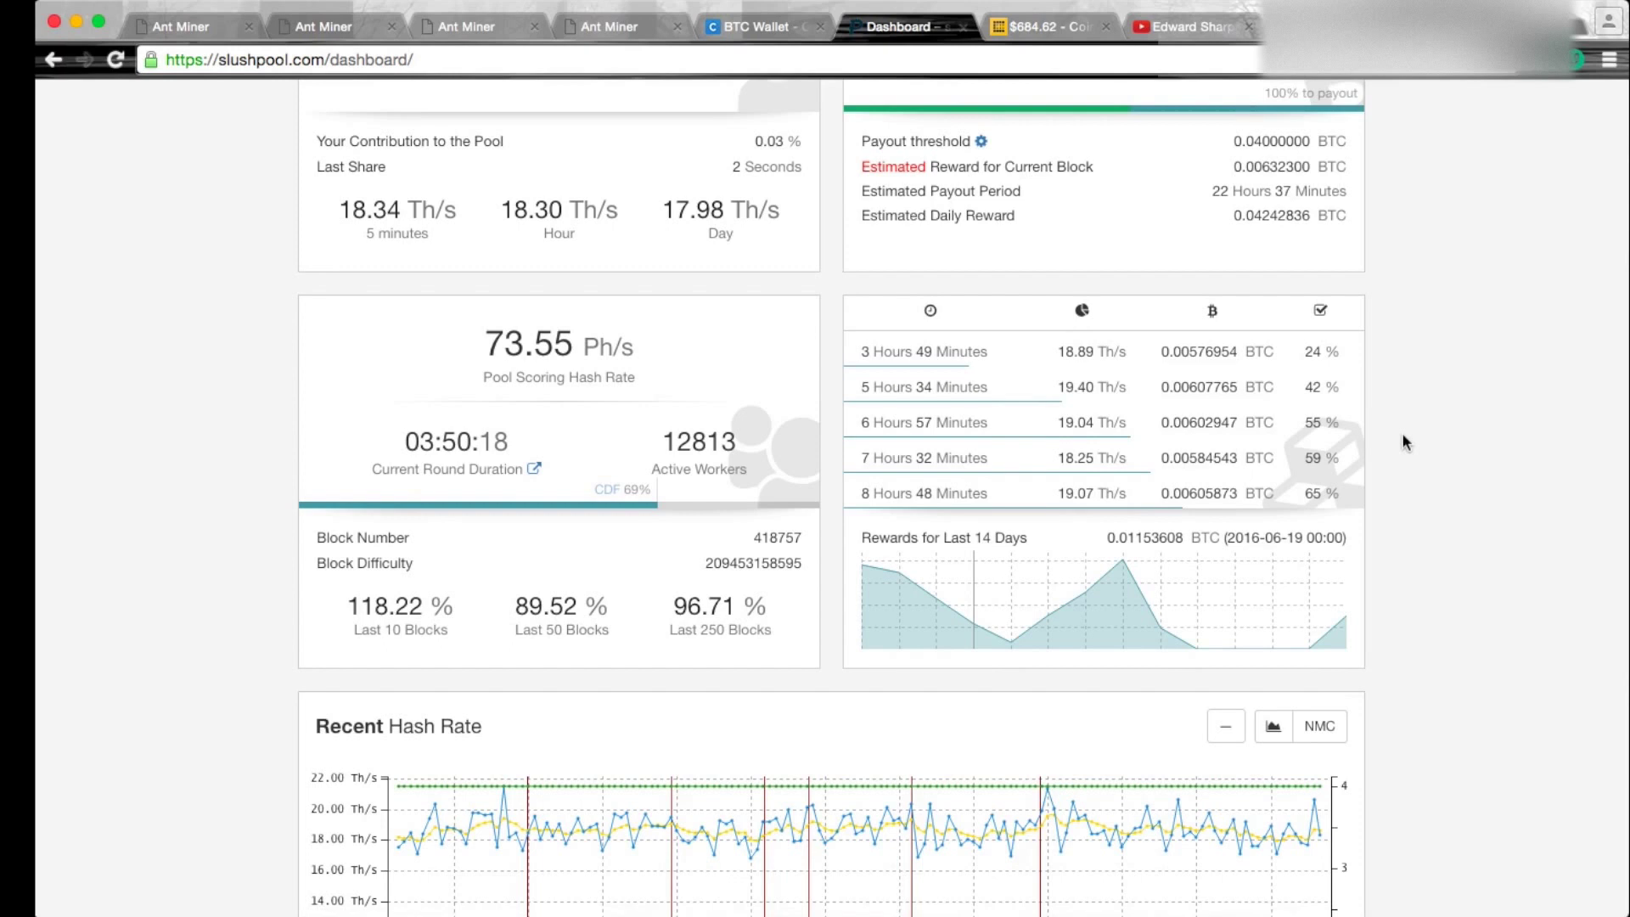
# Return to the top of the dashboard and highlight the 1.30311047 BTC All Times Reward
pyautogui.rightClick(1408, 333)
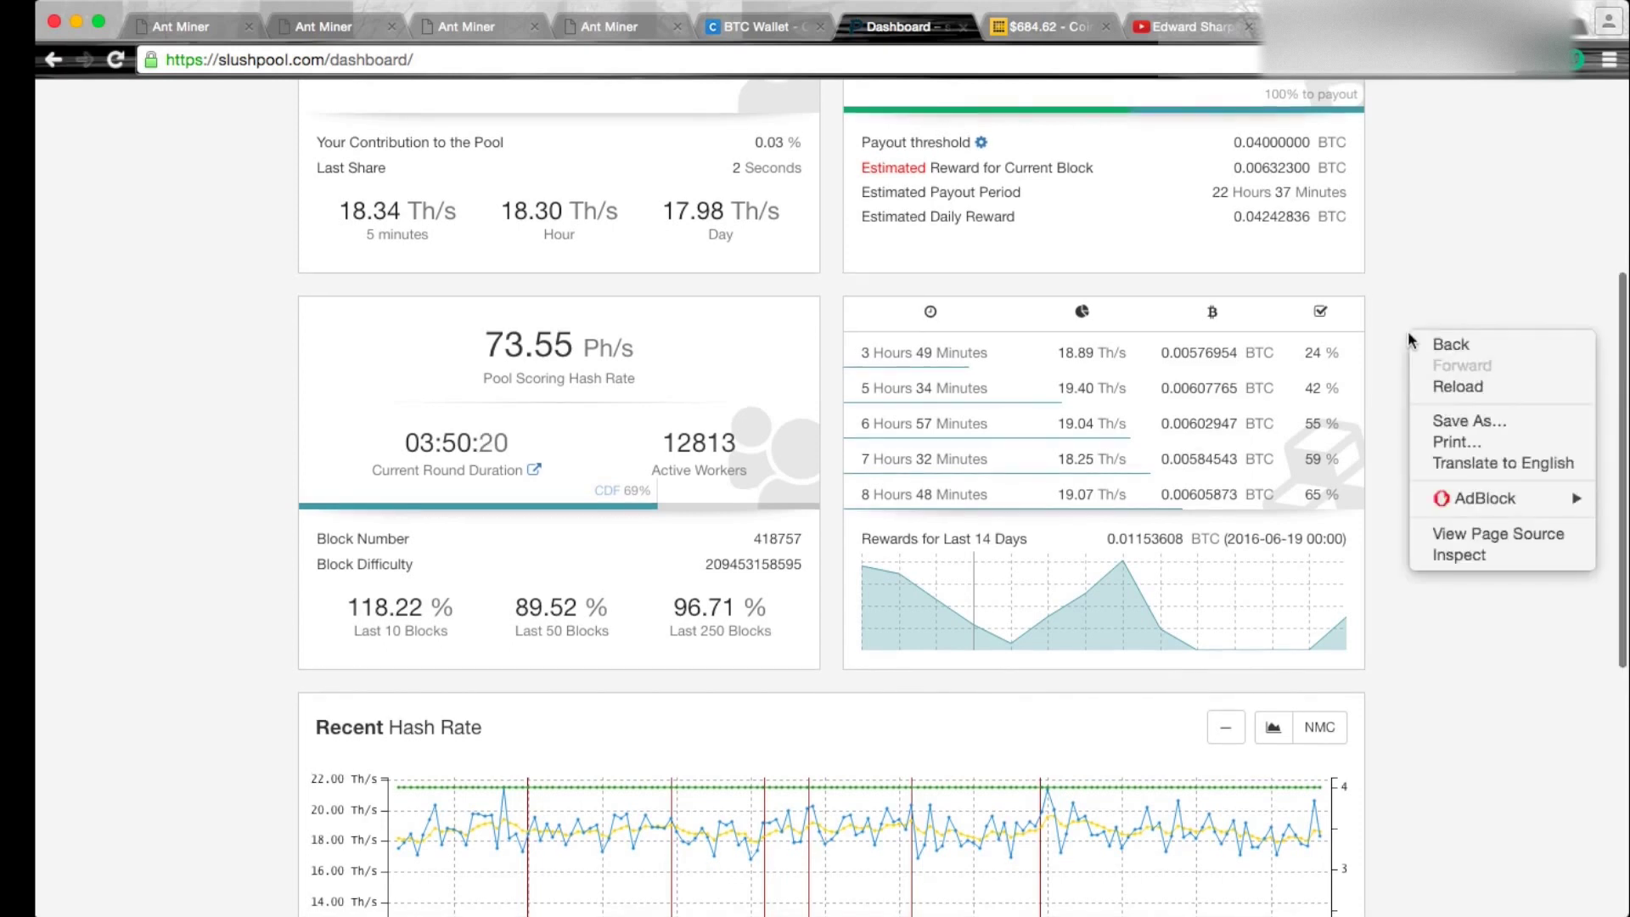
pyautogui.click(1403, 259)
pyautogui.rightClick(1403, 257)
pyautogui.click(1391, 192)
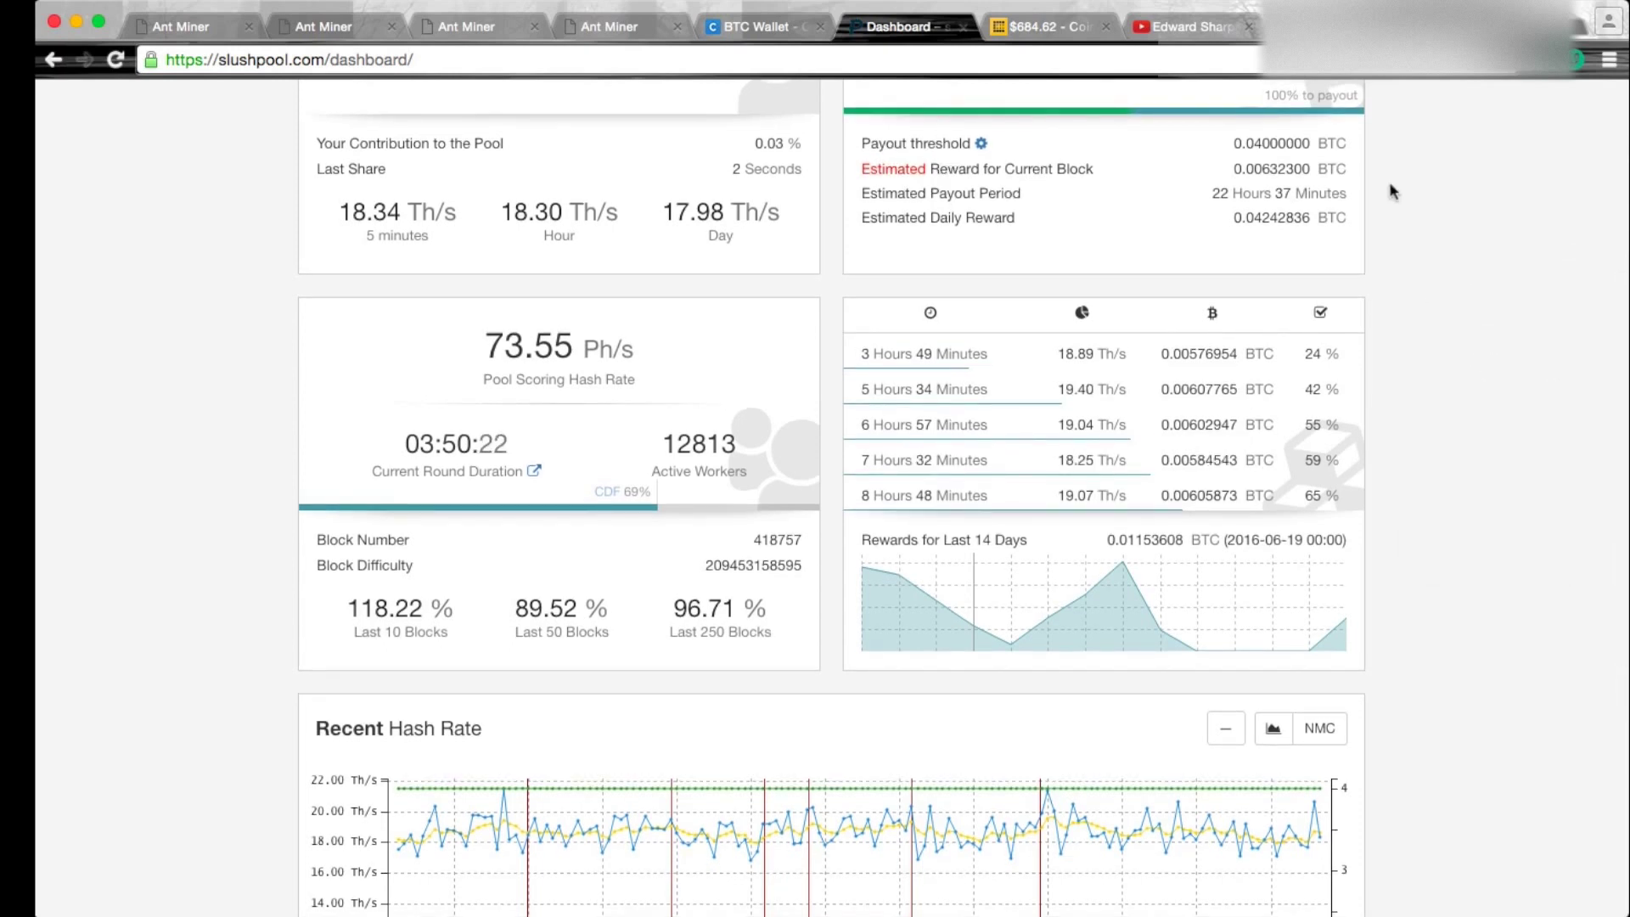
pyautogui.scroll(1, 1393, 191)
pyautogui.scroll(3, 1391, 192)
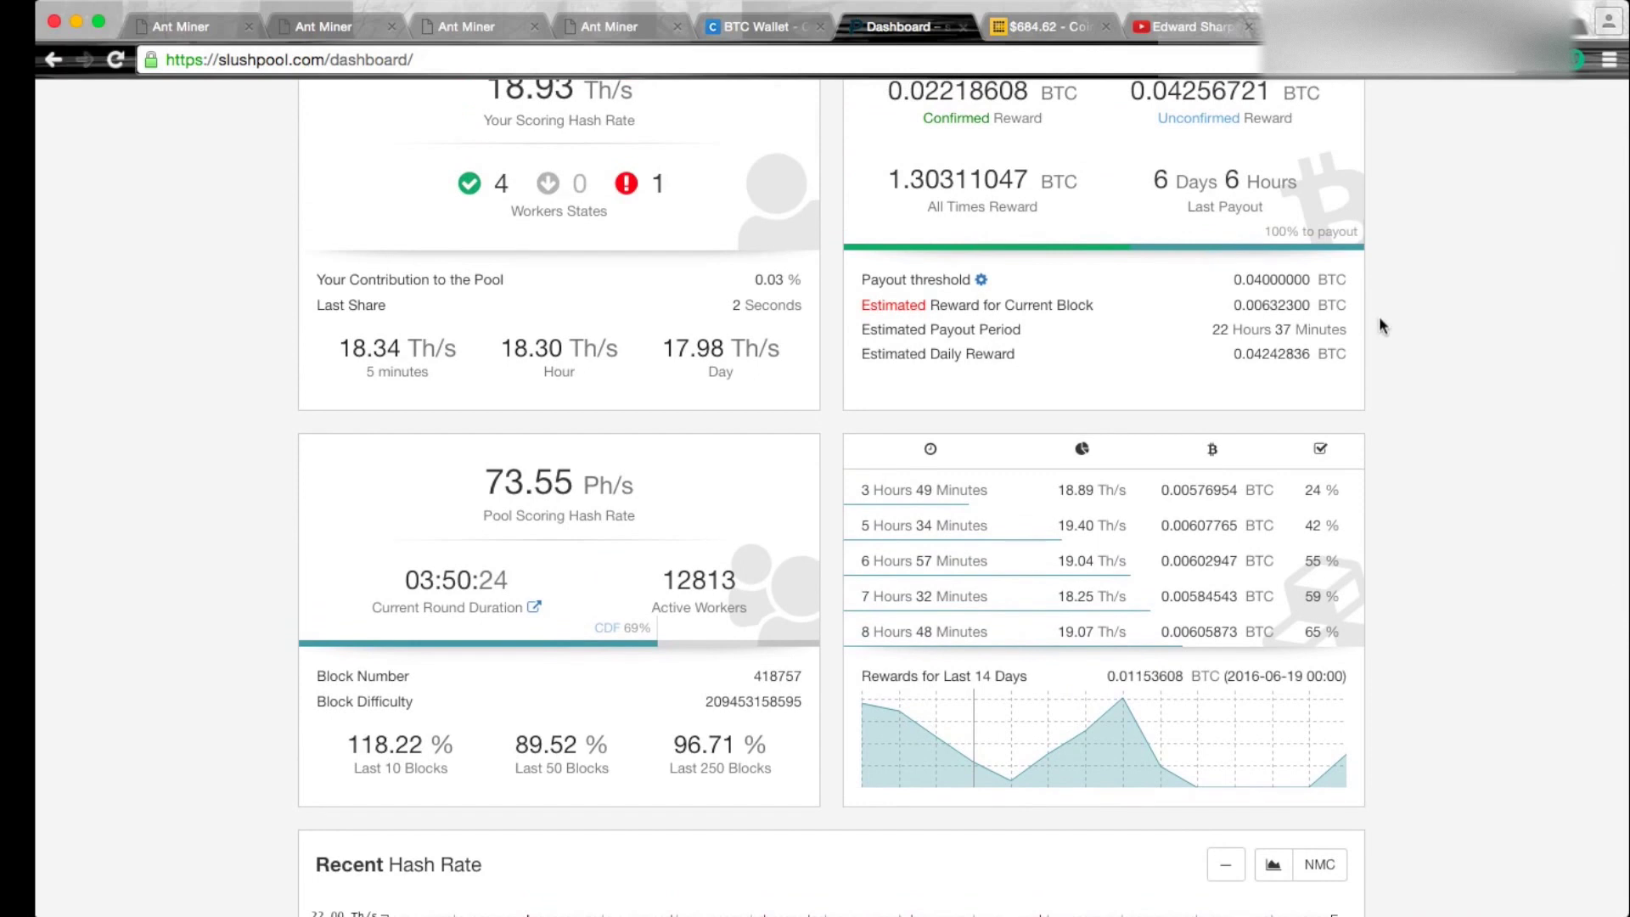
pyautogui.scroll(5, 1376, 422)
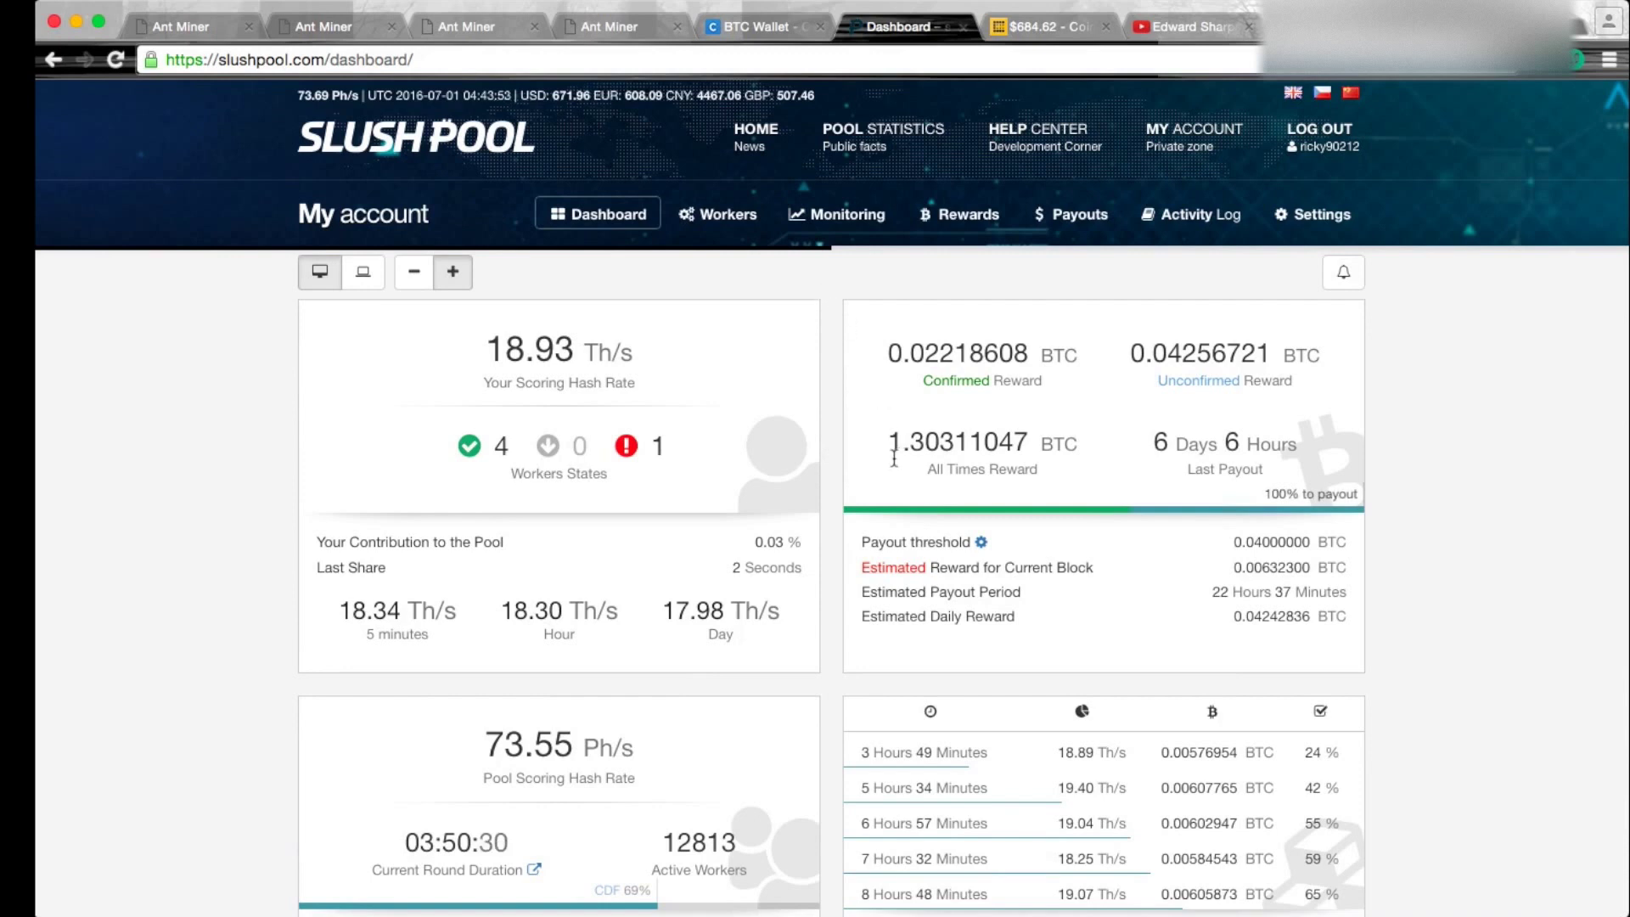
pyautogui.moveTo(892, 450); pyautogui.dragTo(938, 450)
# View kano.is's Last 999 Blocks table under Pool > Blocks, then return to the Slush Pool dashboard
pyautogui.click(937, 450)
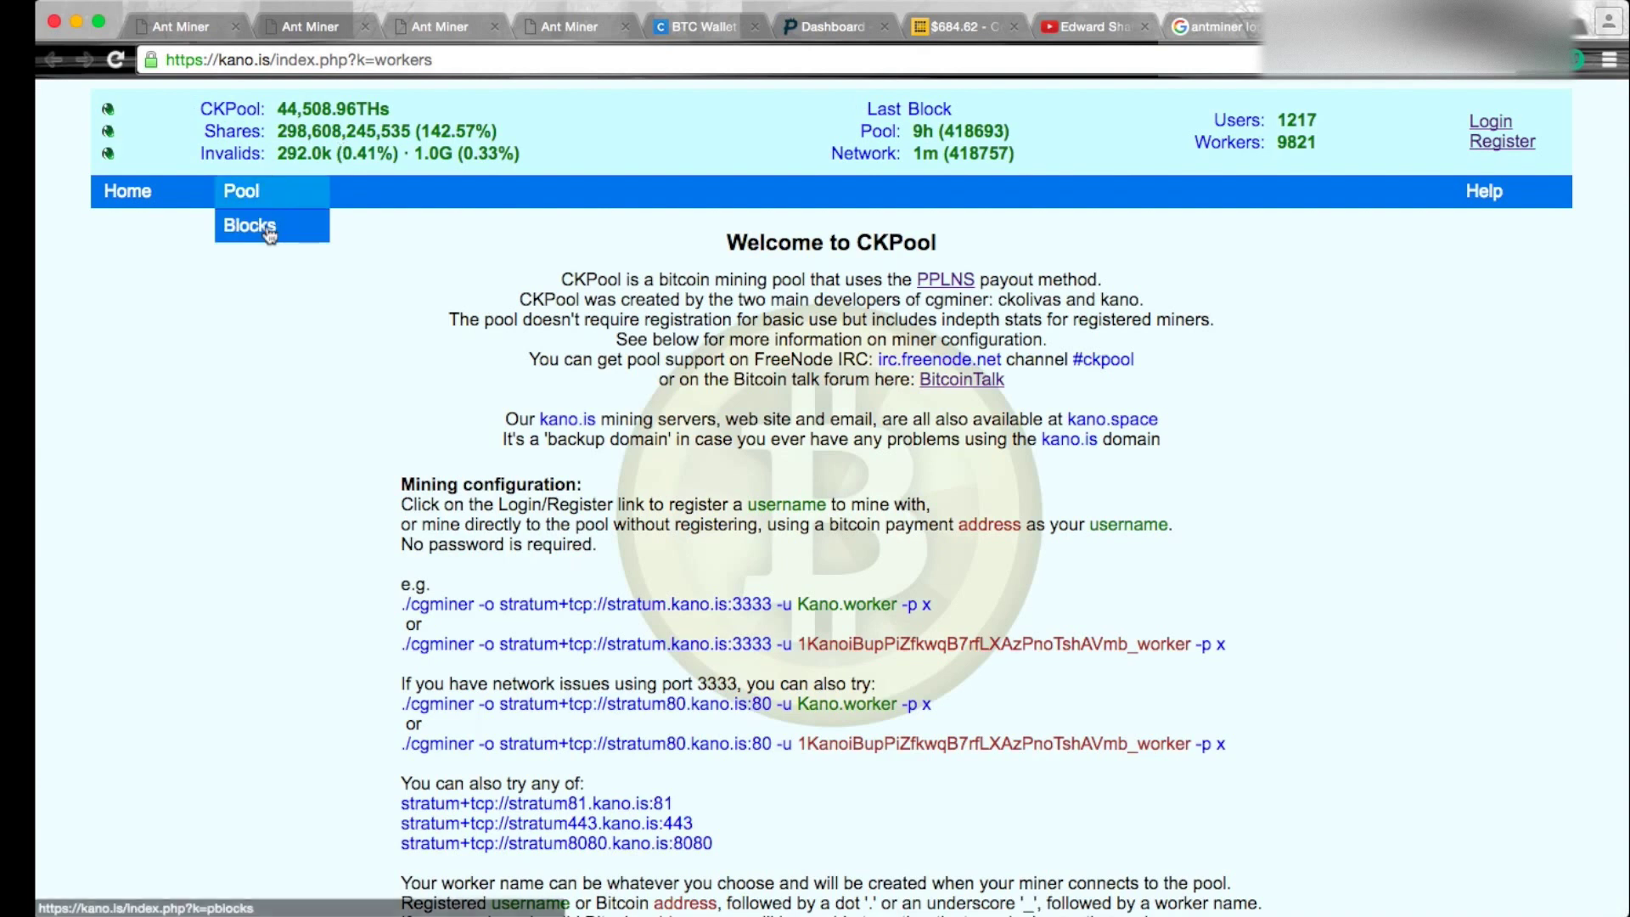
pyautogui.click(267, 231)
pyautogui.scroll(-5, 949, 592)
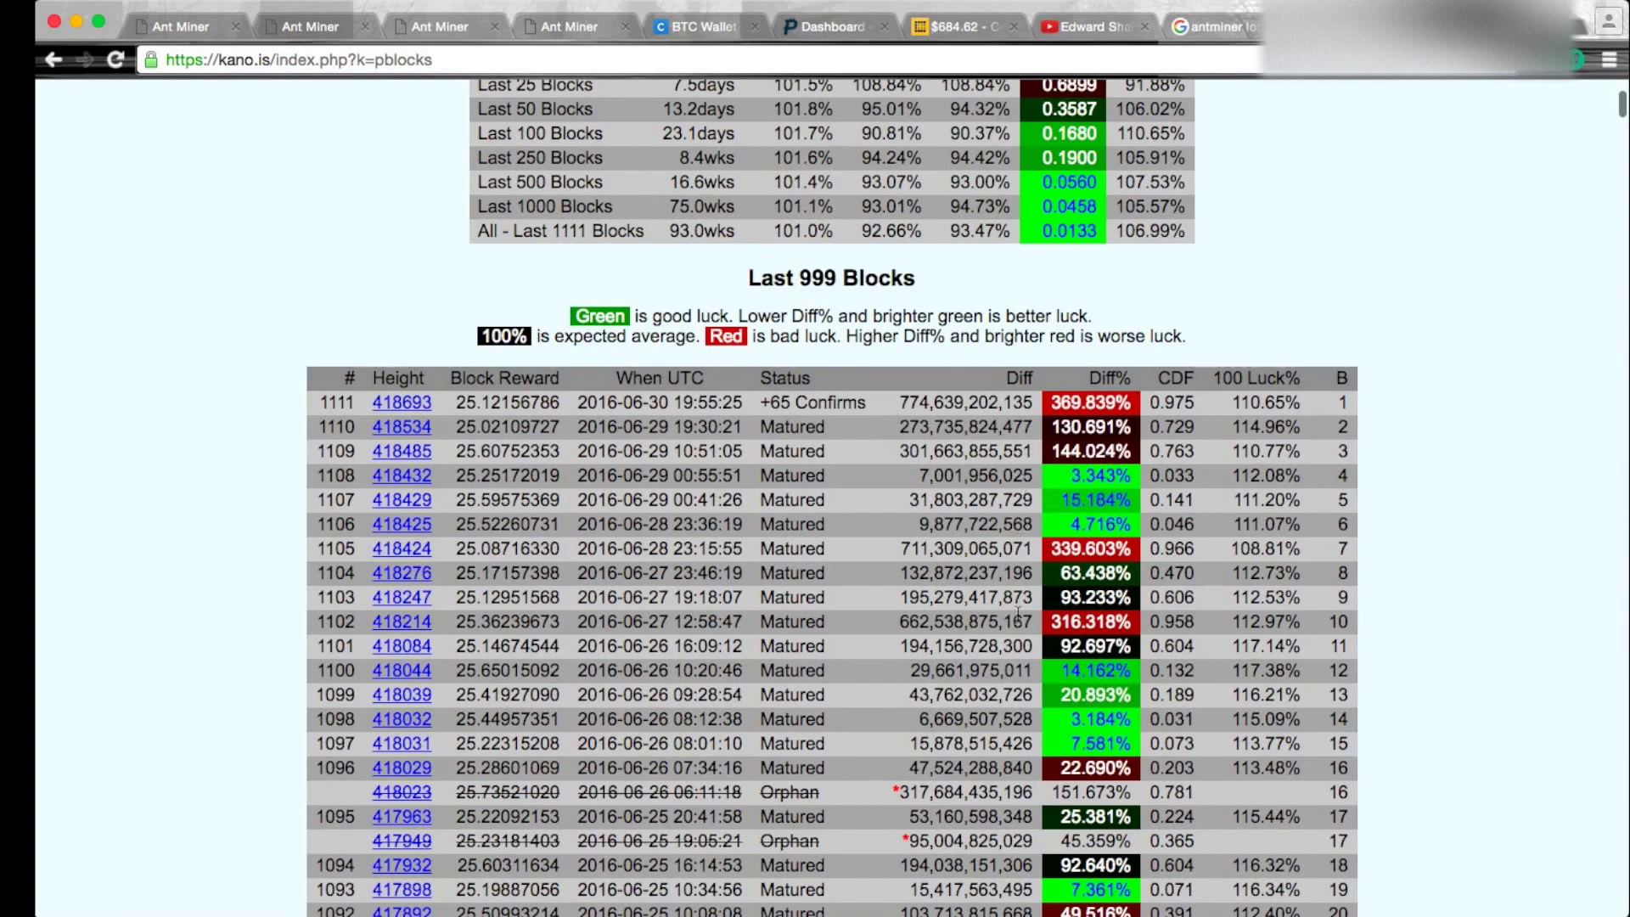
pyautogui.scroll(-3, 1017, 614)
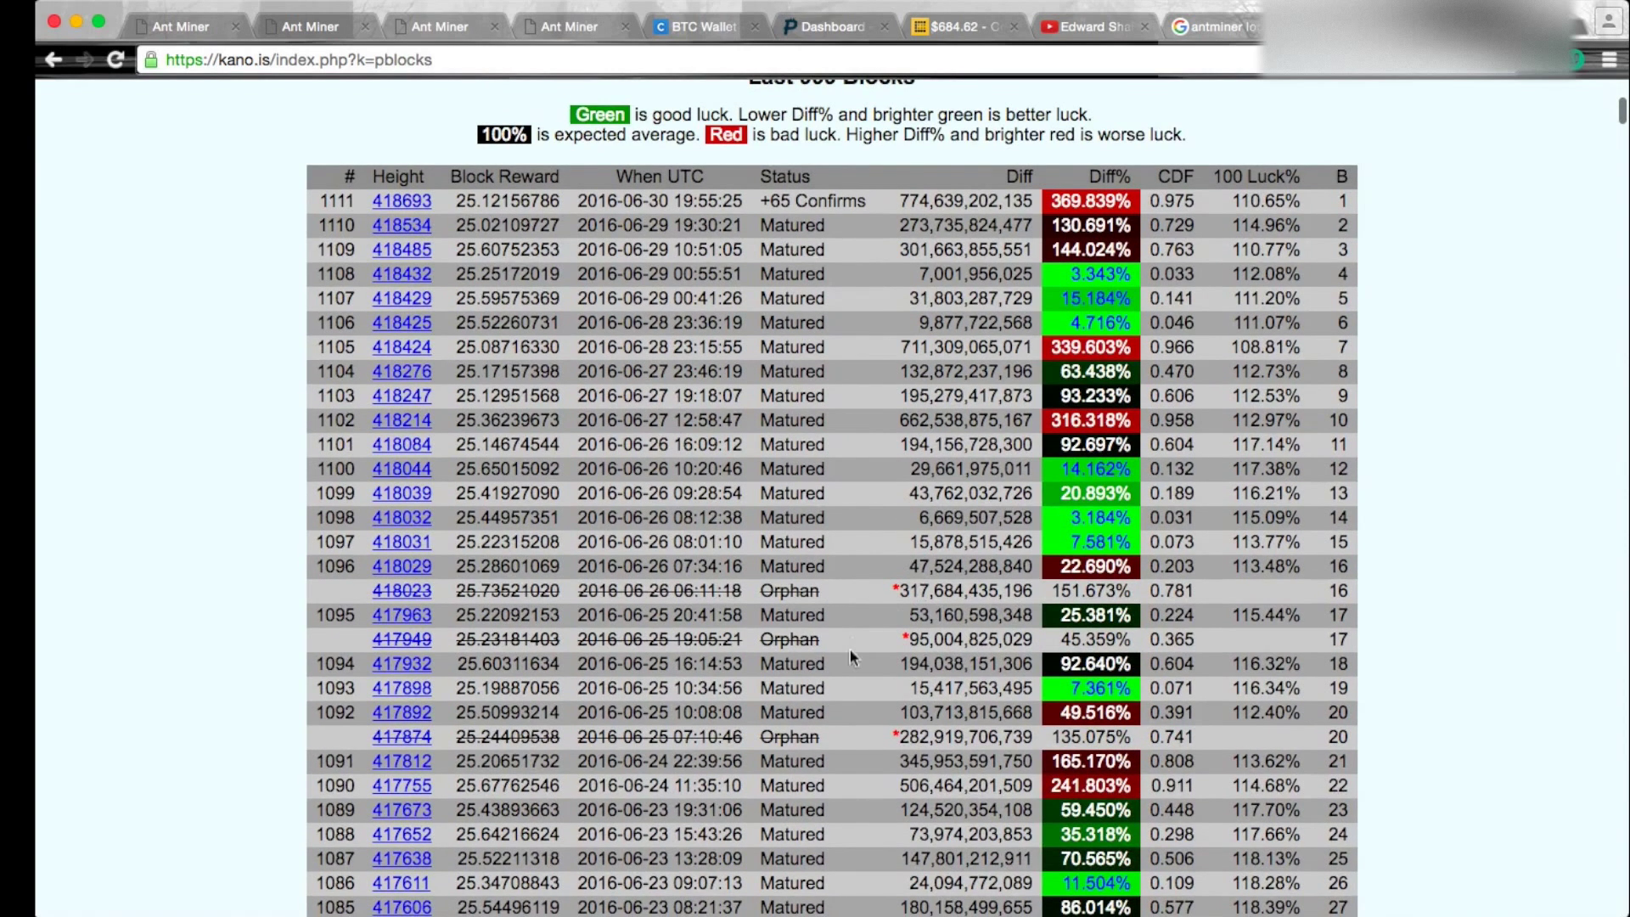
pyautogui.click(807, 30)
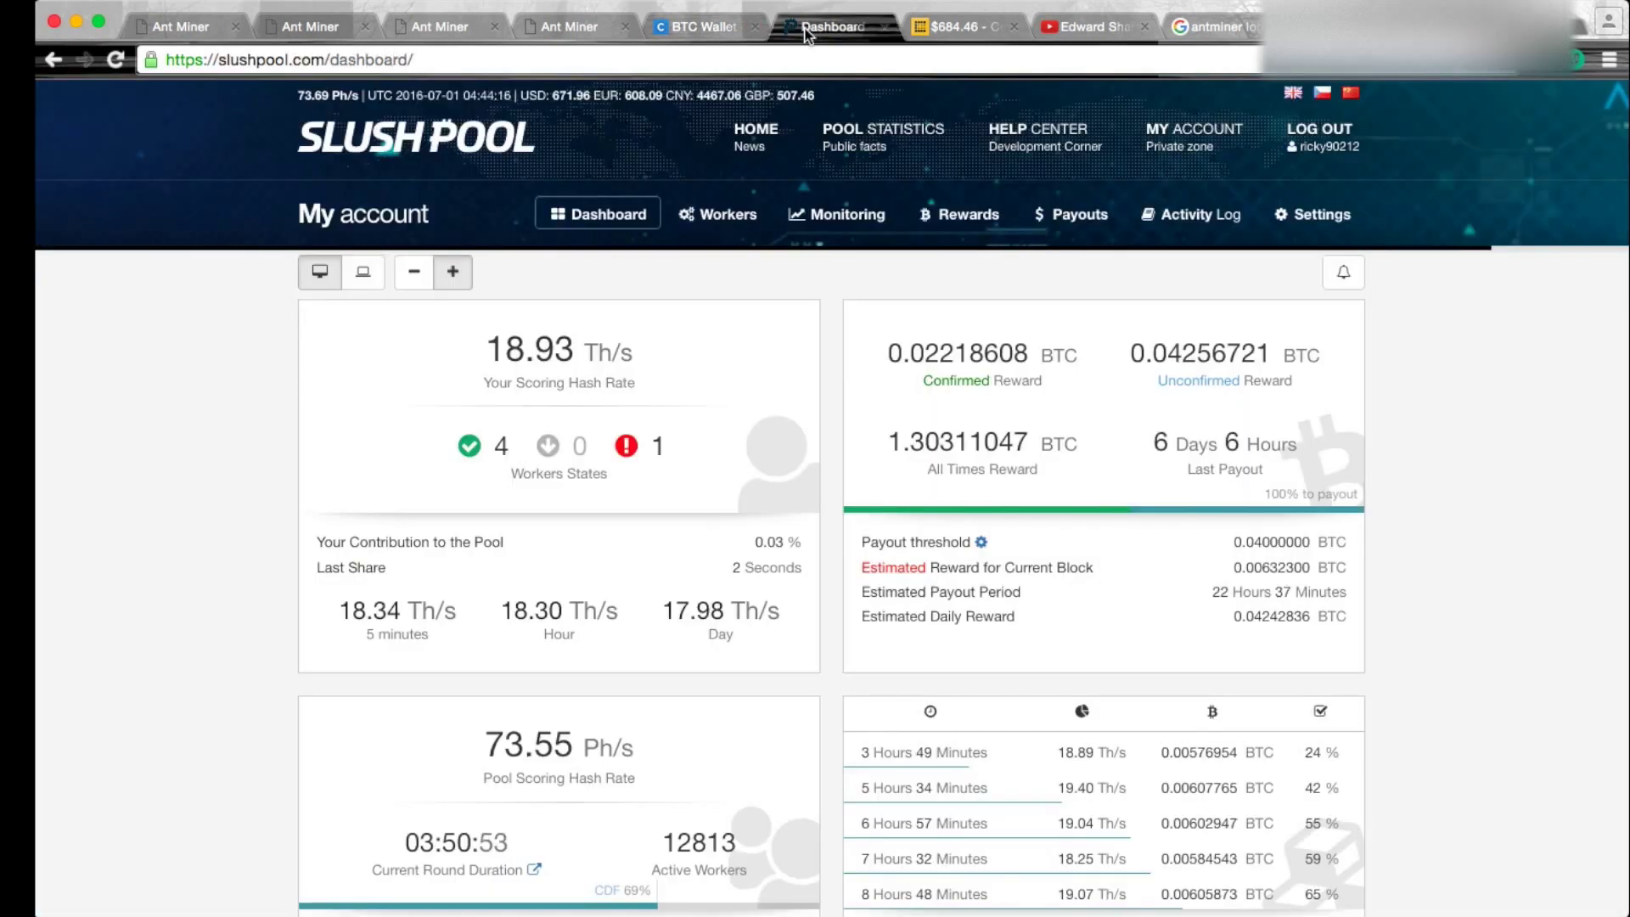